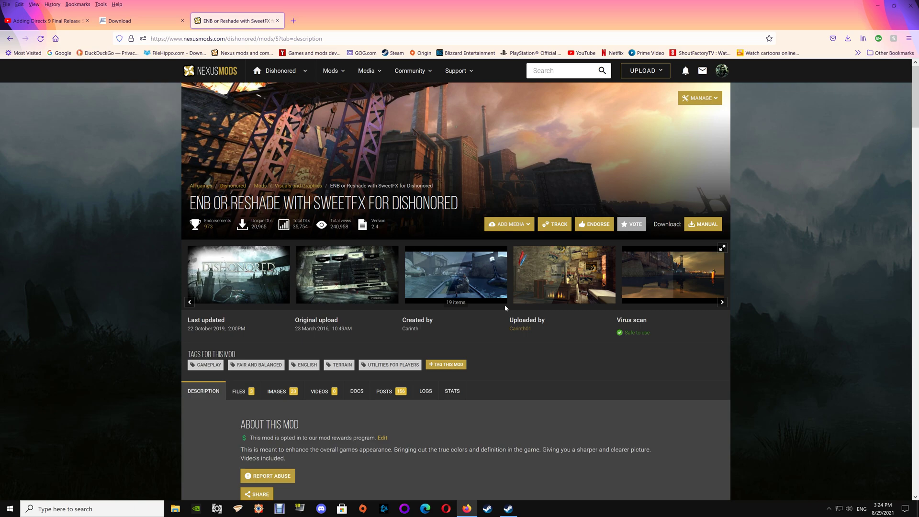
- Read the comments posted about the mod, then return to its description
{"action": "left_click", "coordinate": [385, 391]}
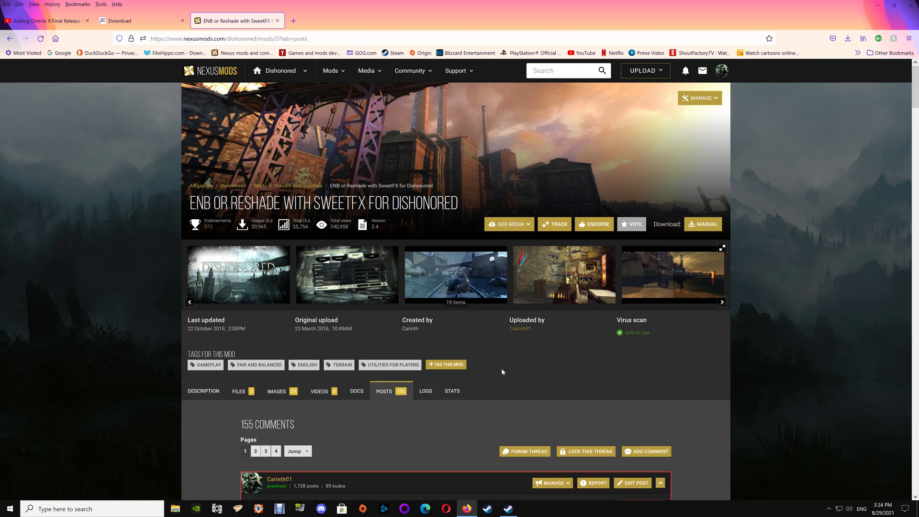
{"action": "scroll", "coordinate": [502, 368], "scroll_direction": "down", "scroll_amount": 5}
{"action": "scroll", "coordinate": [455, 358], "scroll_direction": "down", "scroll_amount": 3}
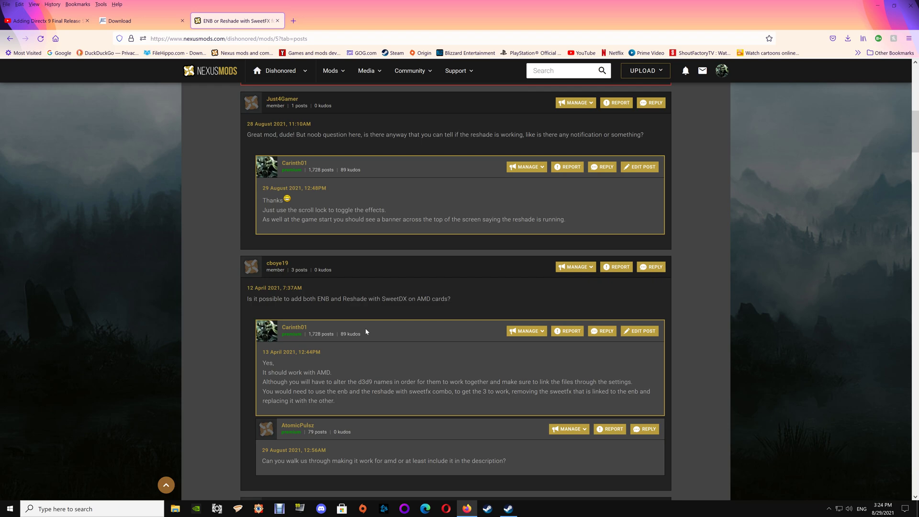
{"action": "scroll", "coordinate": [366, 330], "scroll_direction": "up", "scroll_amount": 5}
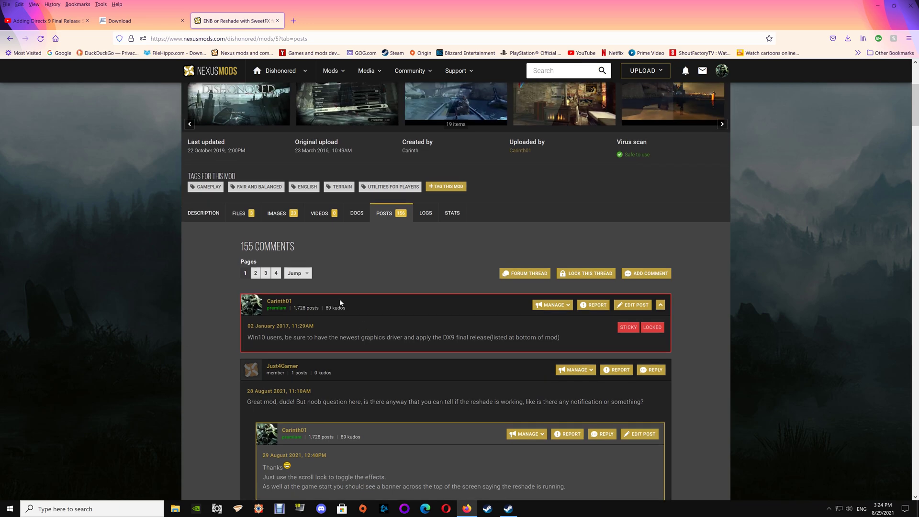
{"action": "left_click", "coordinate": [223, 214]}
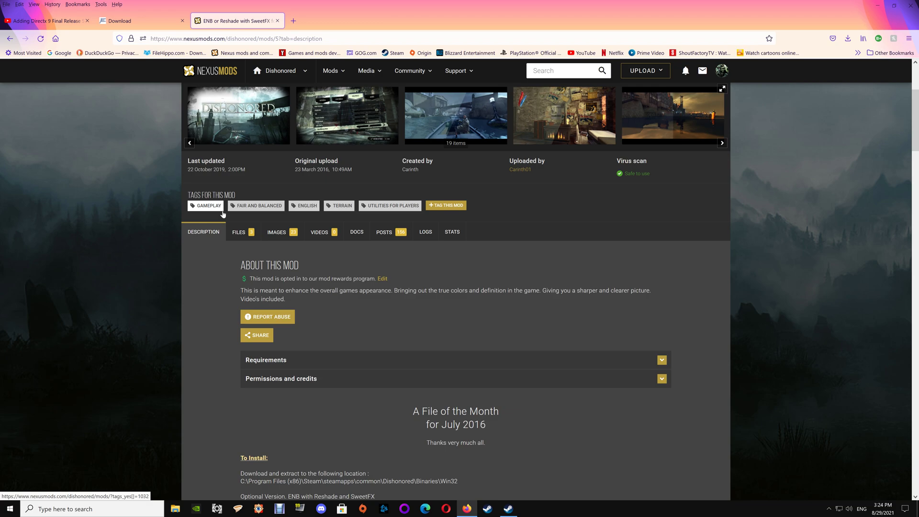
{"action": "scroll", "coordinate": [315, 188], "scroll_direction": "up", "scroll_amount": 3}
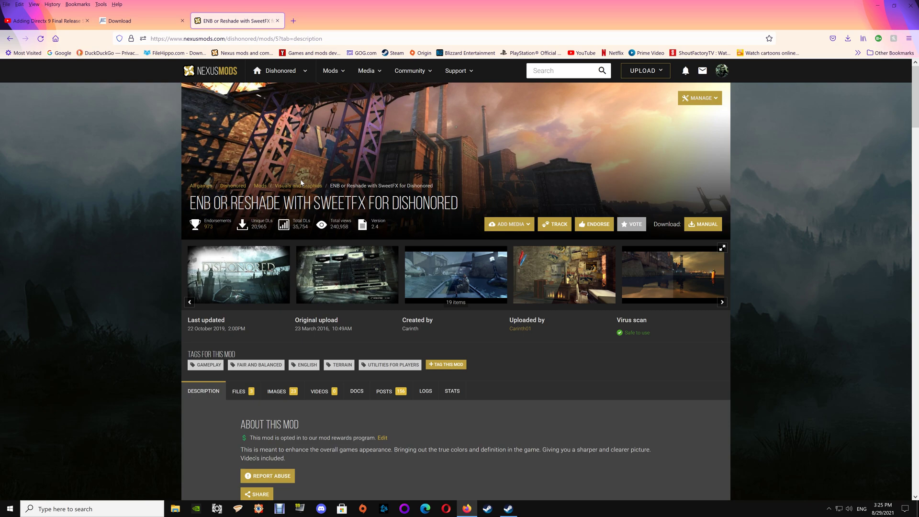
- Review the mod's files and the ENB with Reshade download options without downloading
{"action": "left_click", "coordinate": [238, 395]}
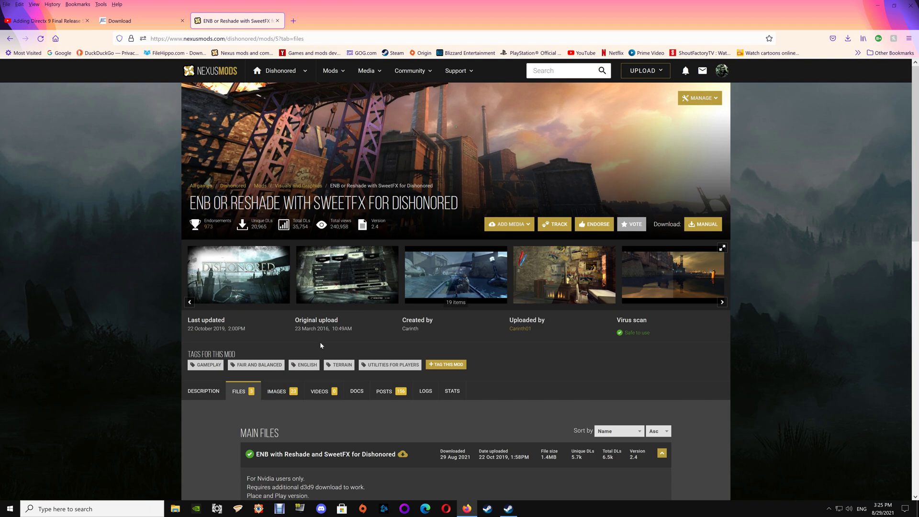
{"action": "scroll", "coordinate": [321, 339], "scroll_direction": "down", "scroll_amount": 2}
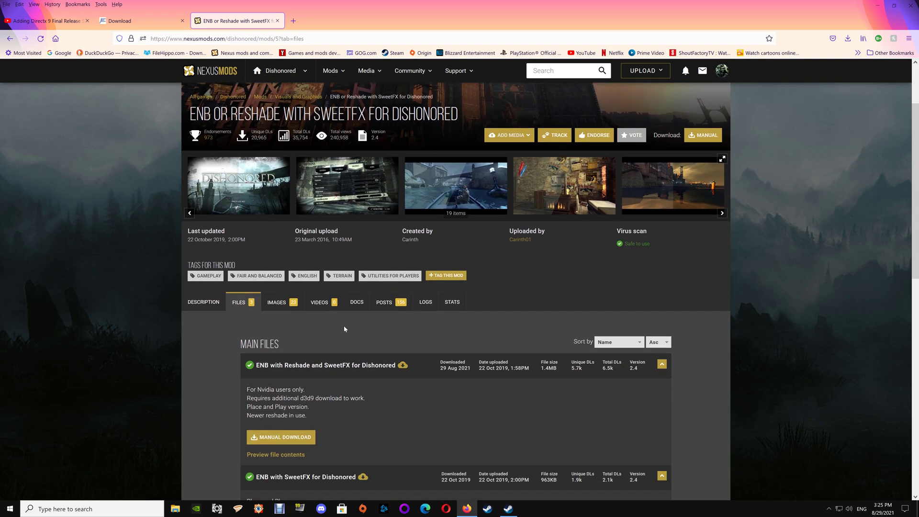
{"action": "scroll", "coordinate": [343, 329], "scroll_direction": "down", "scroll_amount": 2}
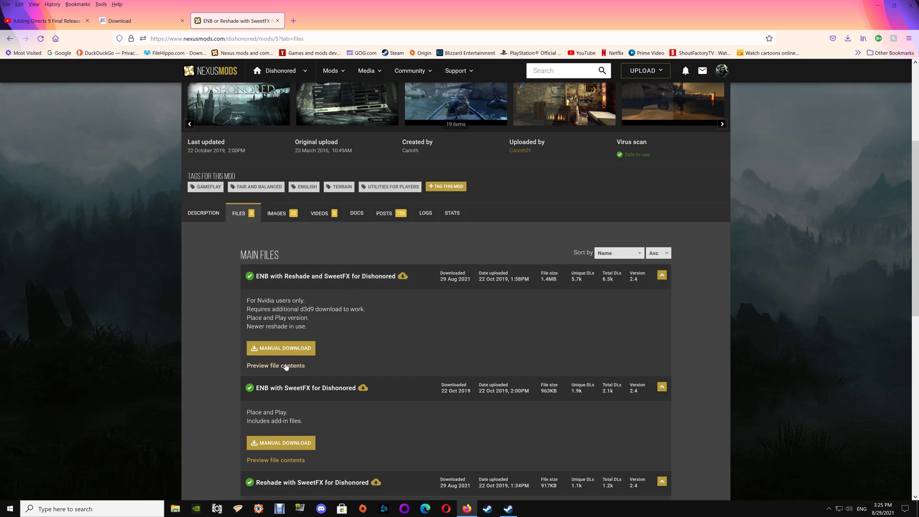
{"action": "left_click", "coordinate": [288, 349]}
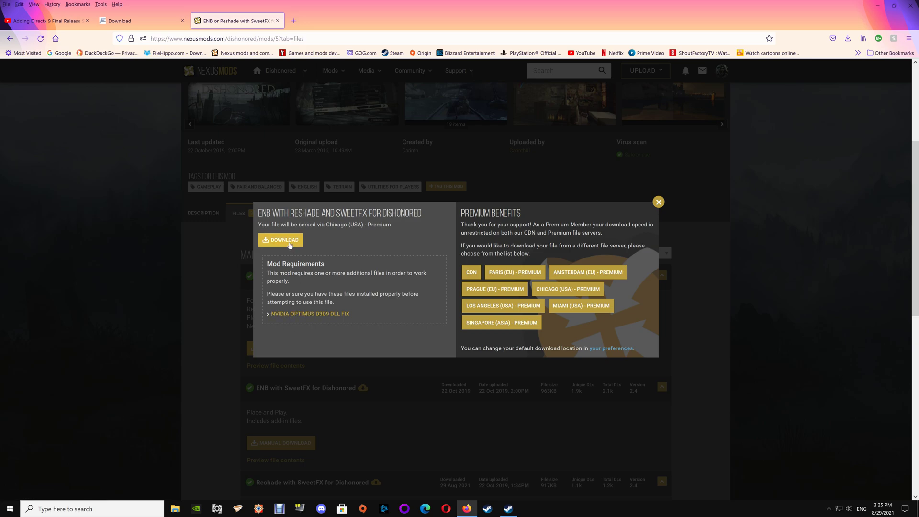
{"action": "left_click", "coordinate": [660, 203]}
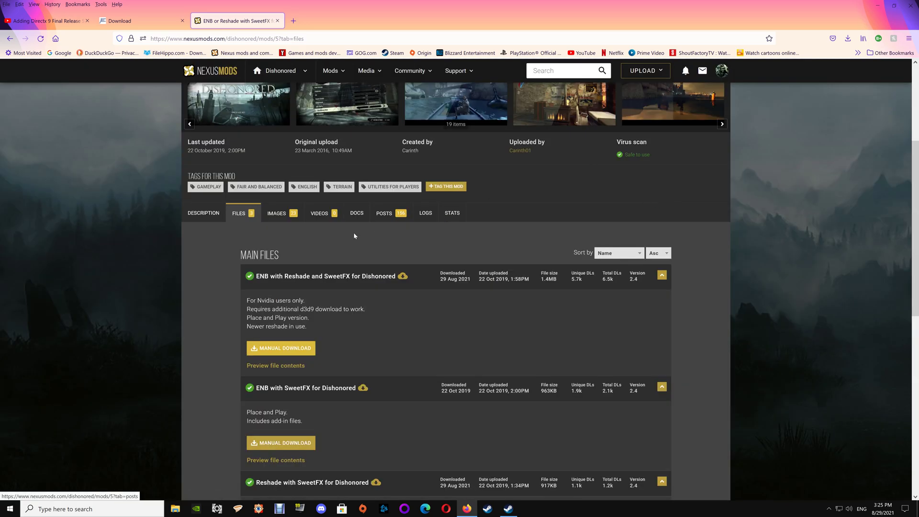
{"action": "left_click", "coordinate": [203, 213]}
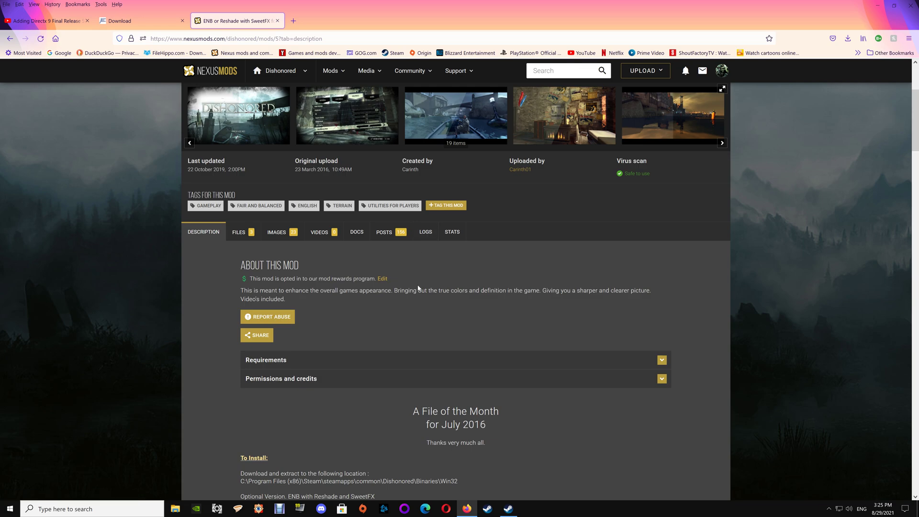
- Switch to the ENBDev download page and scroll to its Graphic modifications list
{"action": "left_click", "coordinate": [127, 22]}
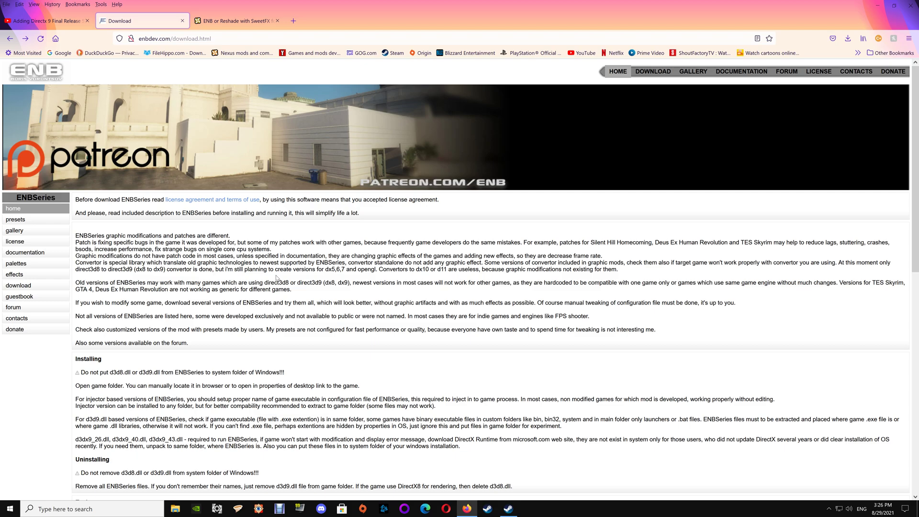
{"action": "scroll", "coordinate": [293, 378], "scroll_direction": "down", "scroll_amount": 6}
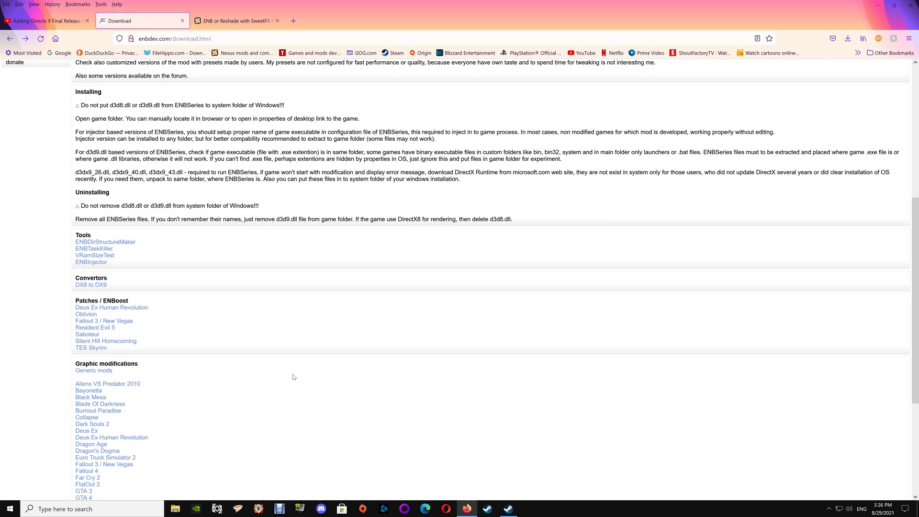
{"action": "scroll", "coordinate": [293, 377], "scroll_direction": "down", "scroll_amount": 3}
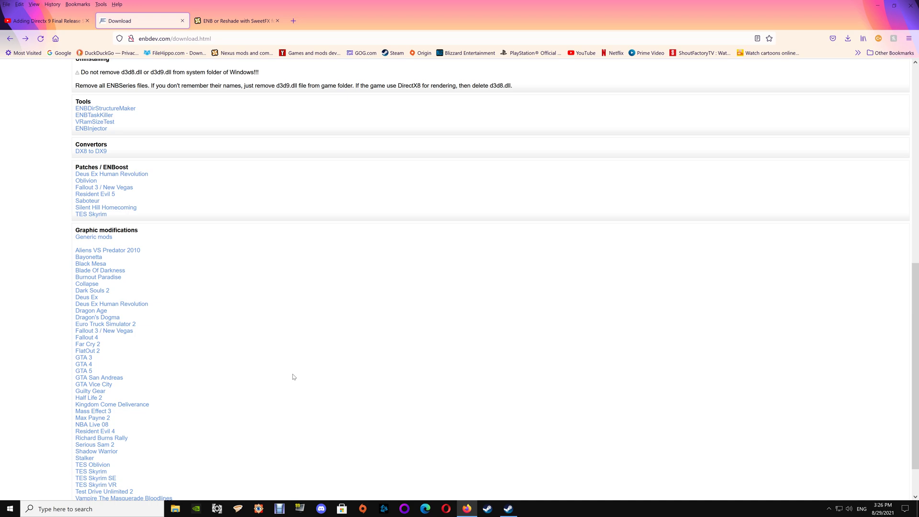
{"action": "scroll", "coordinate": [294, 377], "scroll_direction": "down", "scroll_amount": 1}
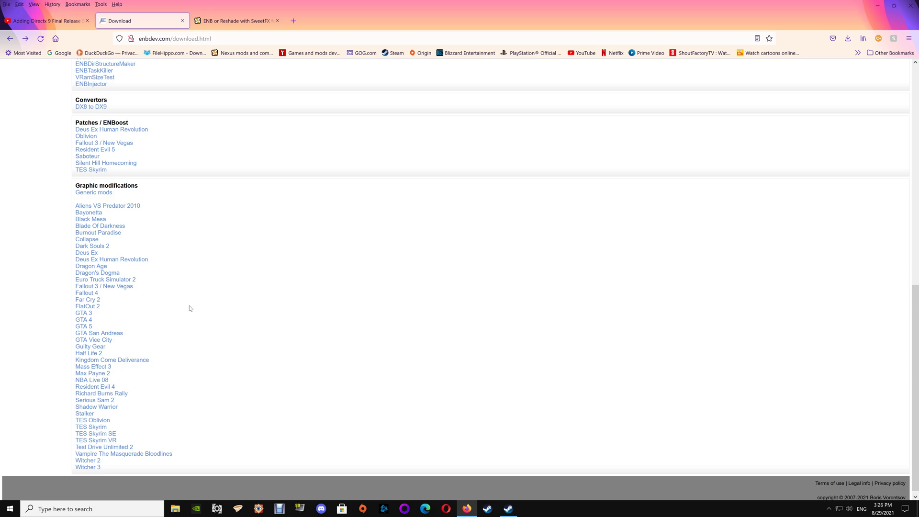
- Go to ENB Series v0.076a for Black Mesa and open its already-downloaded zip
{"action": "left_click", "coordinate": [90, 219]}
{"action": "left_click", "coordinate": [92, 222]}
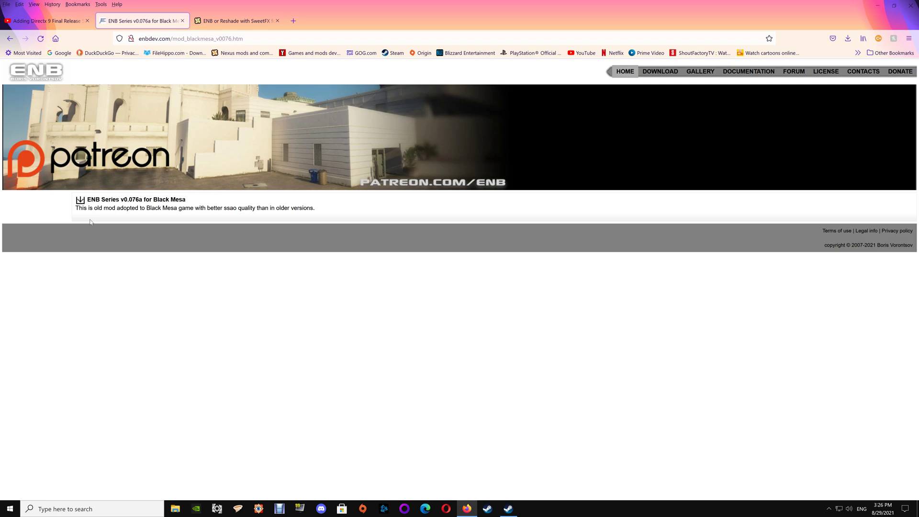
{"action": "left_click", "coordinate": [82, 201]}
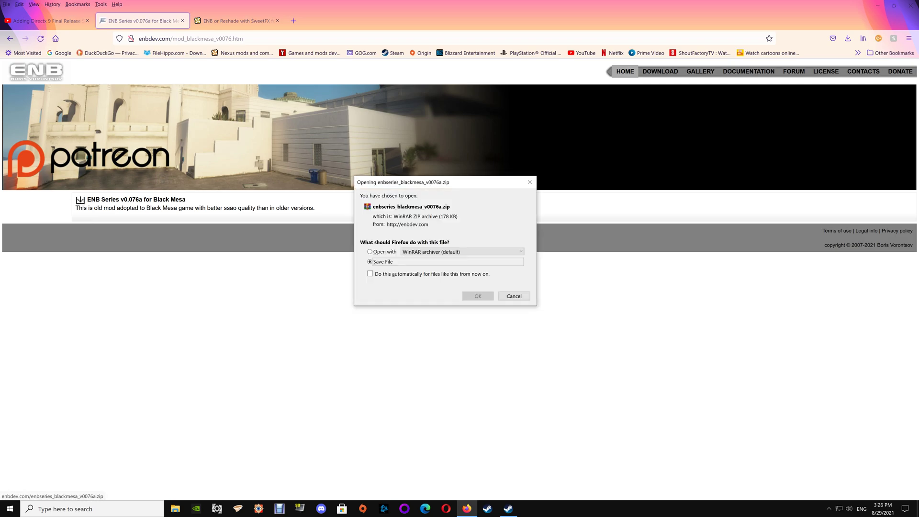
{"action": "left_click", "coordinate": [506, 300]}
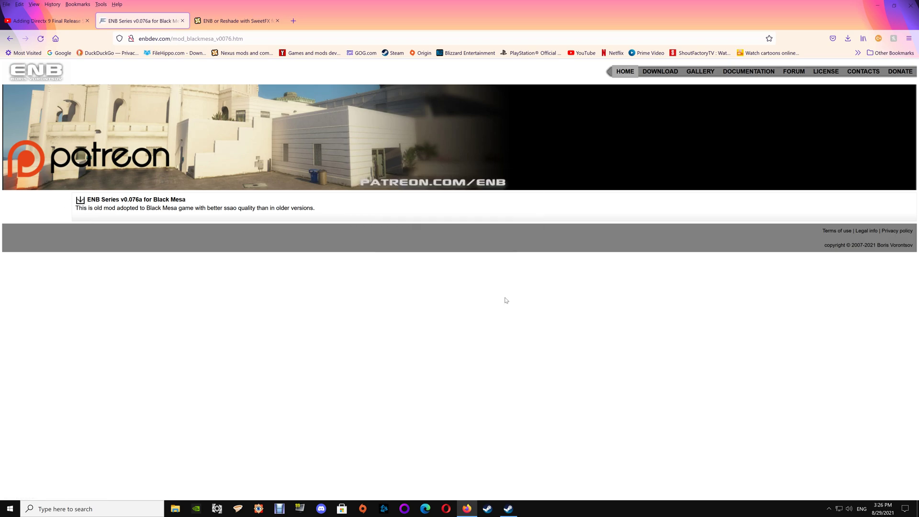
{"action": "left_click", "coordinate": [848, 39]}
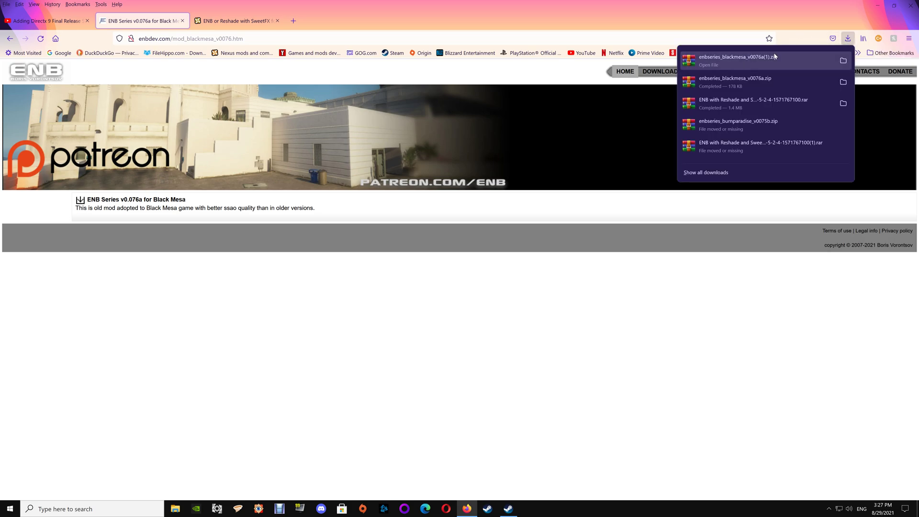
{"action": "left_click", "coordinate": [776, 58]}
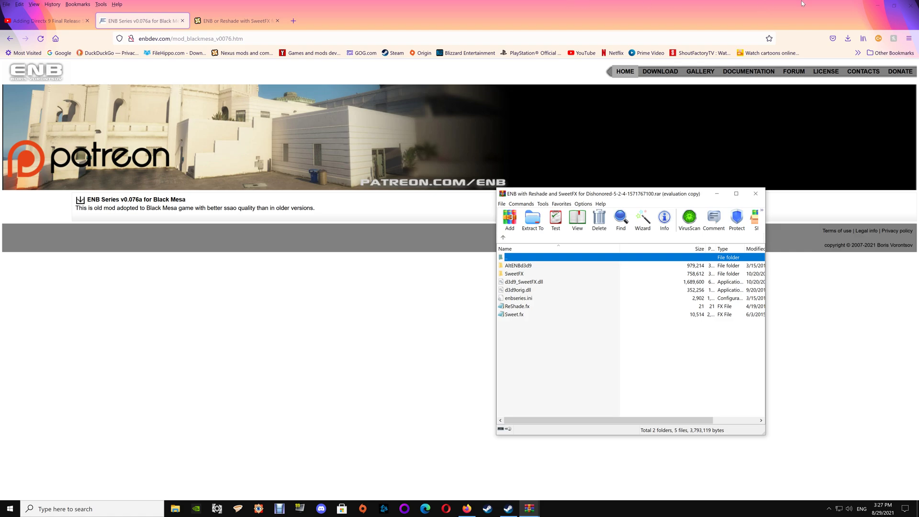
- Minimize the browser, move the Dishonored archive window aside, and bring Steam forward
{"action": "left_click", "coordinate": [878, 6]}
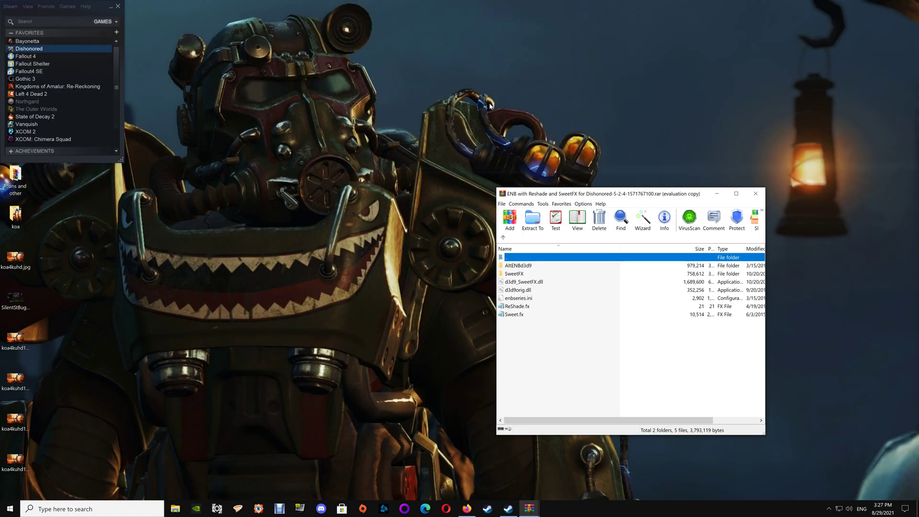
{"action": "left_click_drag", "start_coordinate": [600, 197], "coordinate": [686, 107]}
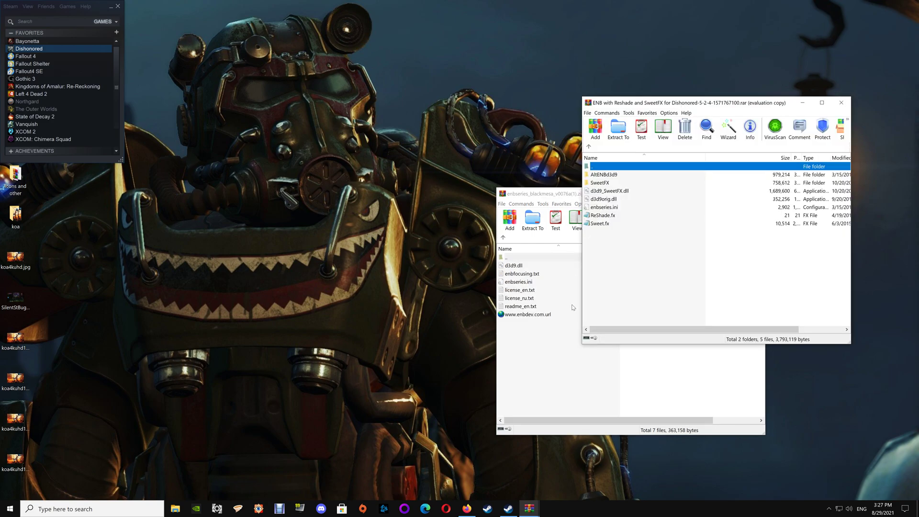
{"action": "left_click", "coordinate": [509, 508]}
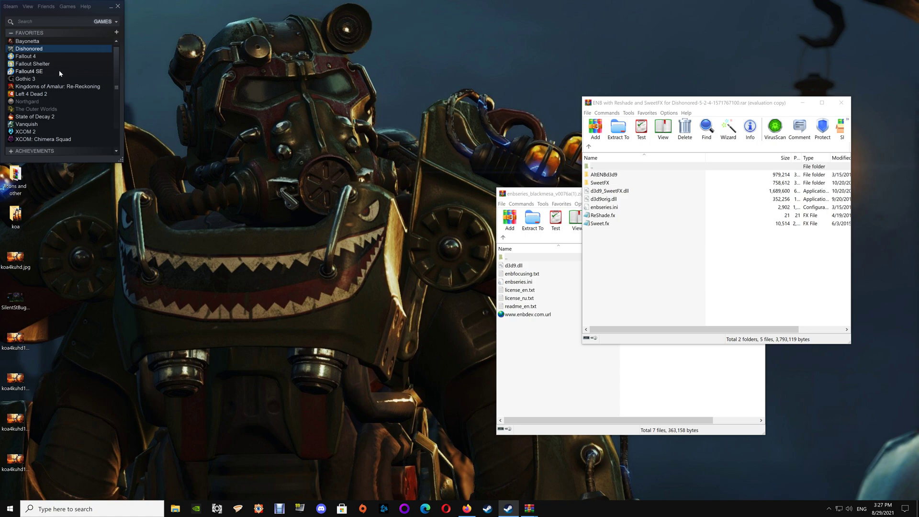
- Open Dishonored's install folder through Steam Properties > Local Files > Browse, then return to the browser
{"action": "right_click", "coordinate": [18, 52]}
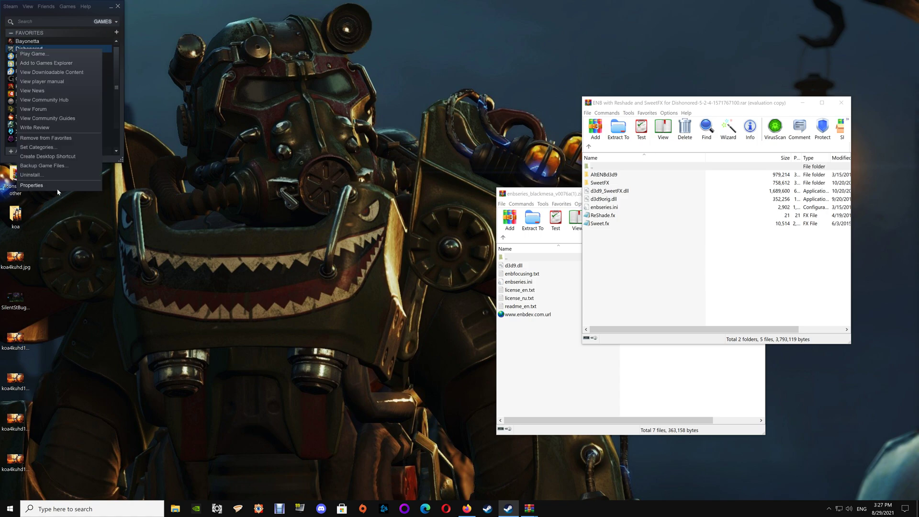
{"action": "left_click", "coordinate": [46, 182]}
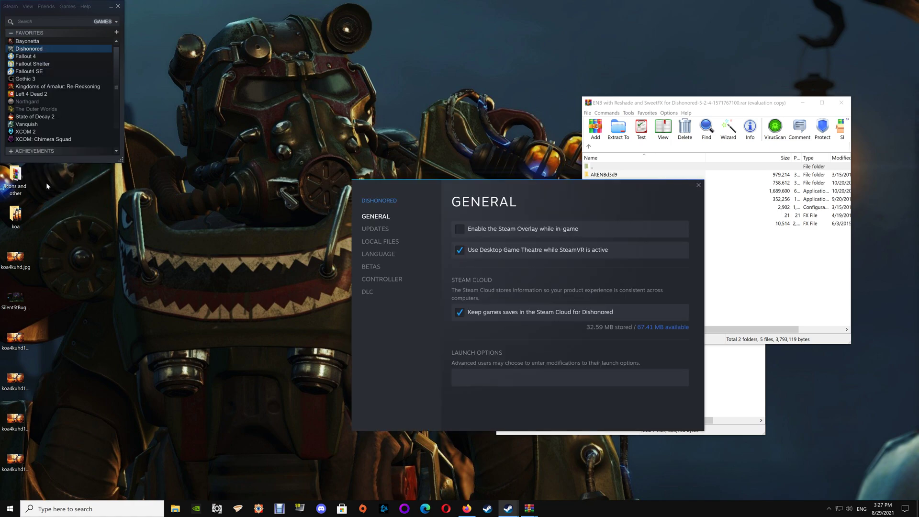
{"action": "left_click", "coordinate": [376, 245]}
{"action": "left_click", "coordinate": [634, 228]}
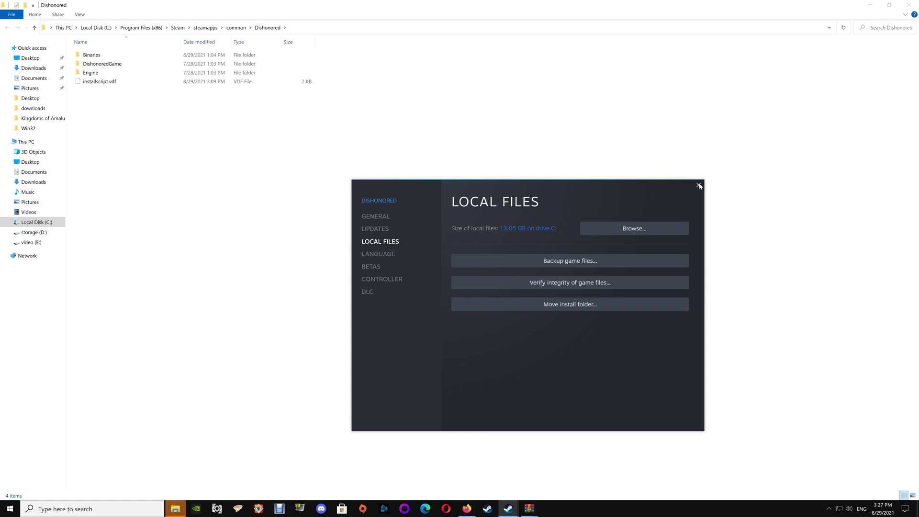
{"action": "left_click", "coordinate": [698, 185]}
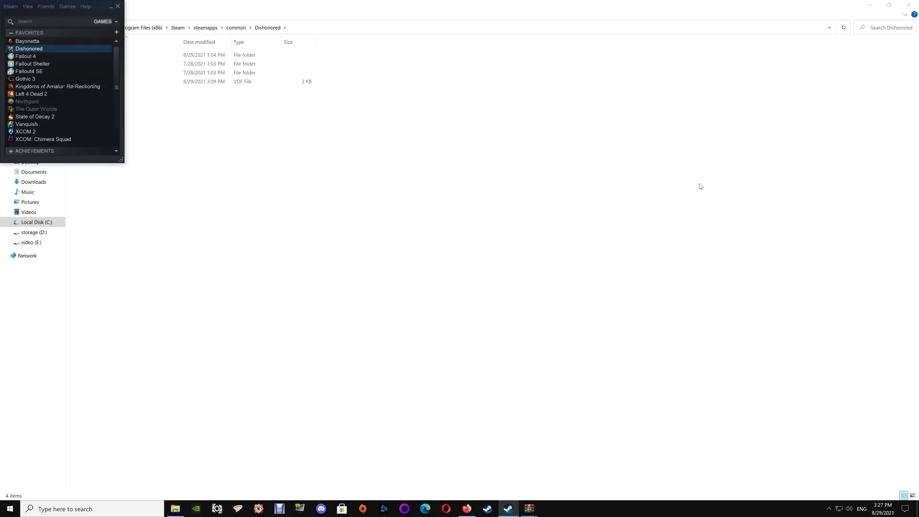
{"action": "left_click", "coordinate": [468, 508]}
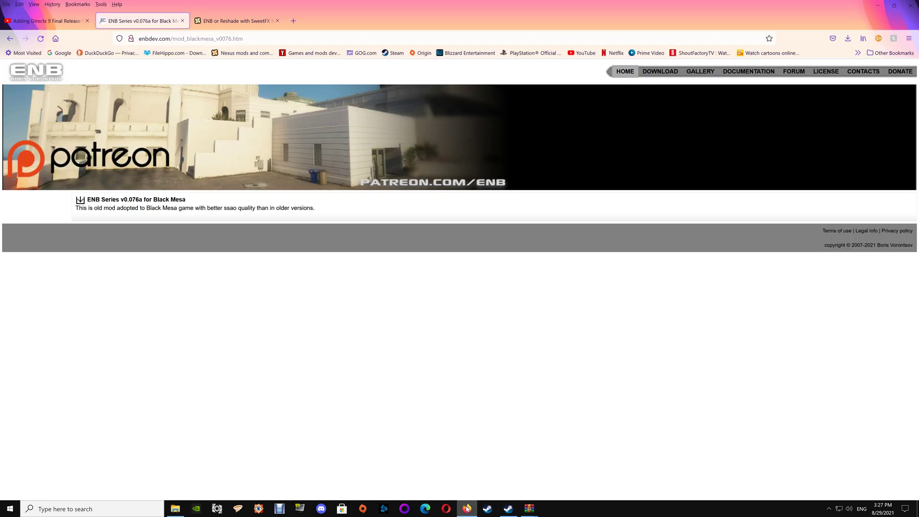
- Check the mod's To Install section for the Binaries\Win32 path, then return to the Dishonored folder
{"action": "left_click", "coordinate": [211, 22]}
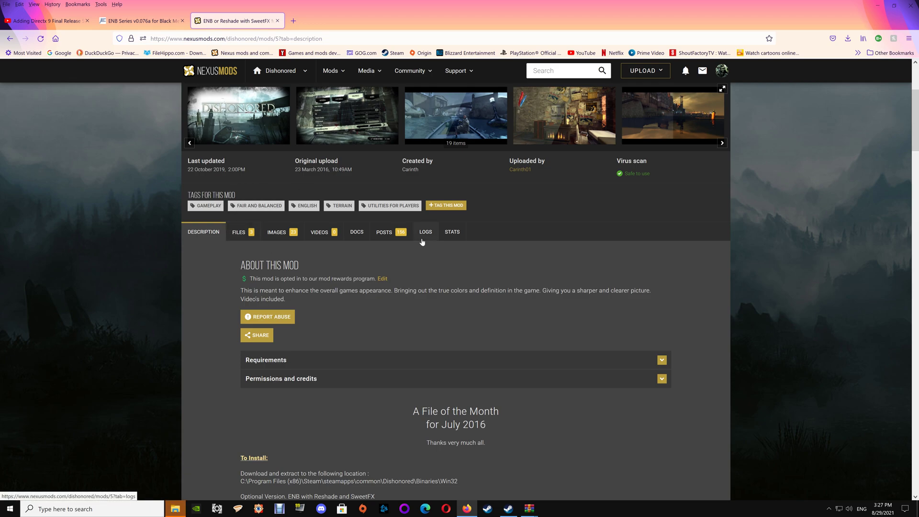
{"action": "scroll", "coordinate": [406, 242], "scroll_direction": "down", "scroll_amount": 5}
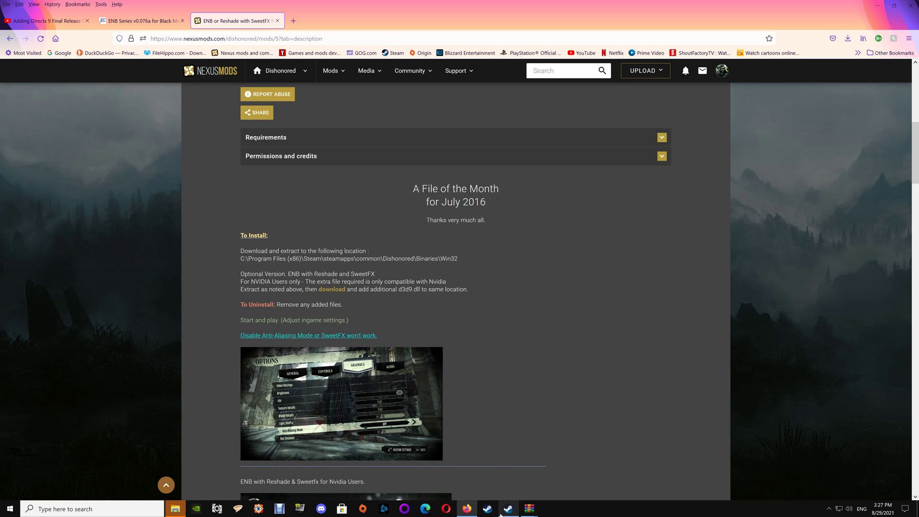
{"action": "left_click", "coordinate": [183, 510]}
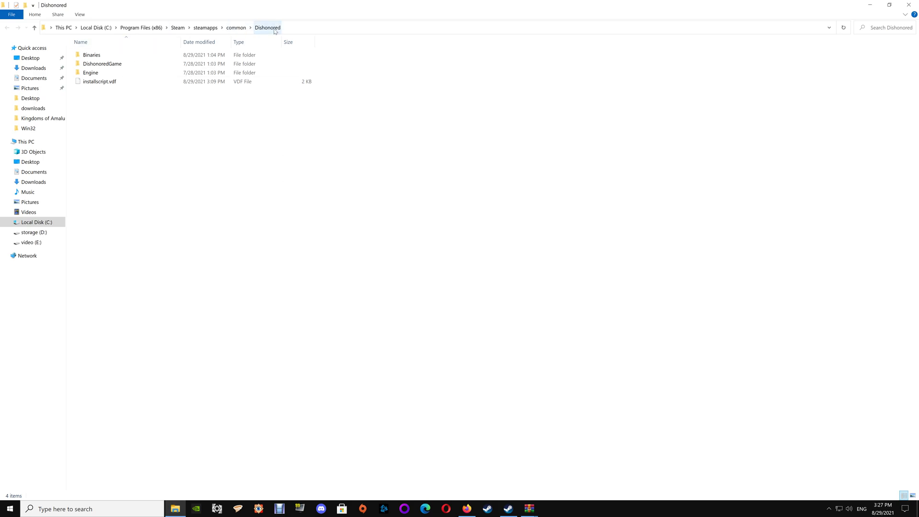
- Navigate into Binaries\Win32 and bring the ENB with Reshade and SweetFX archive forward
{"action": "double_click", "coordinate": [96, 55]}
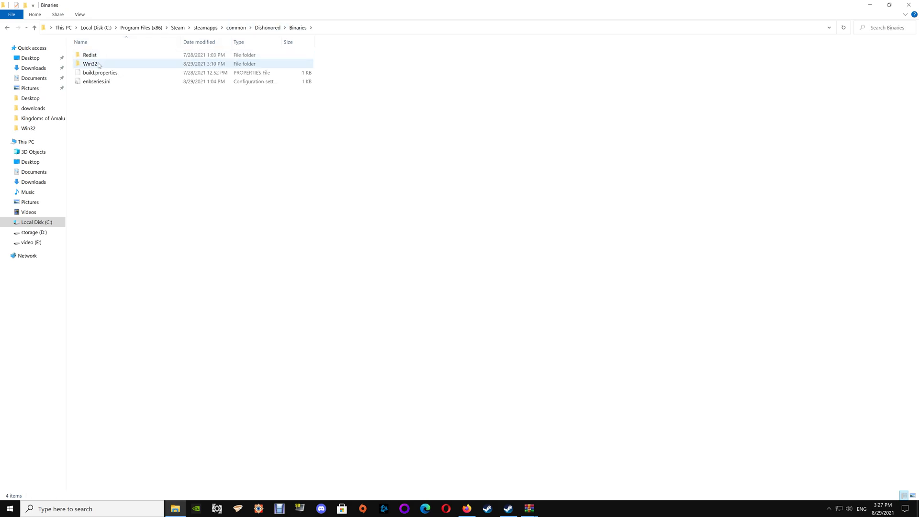
{"action": "double_click", "coordinate": [91, 64]}
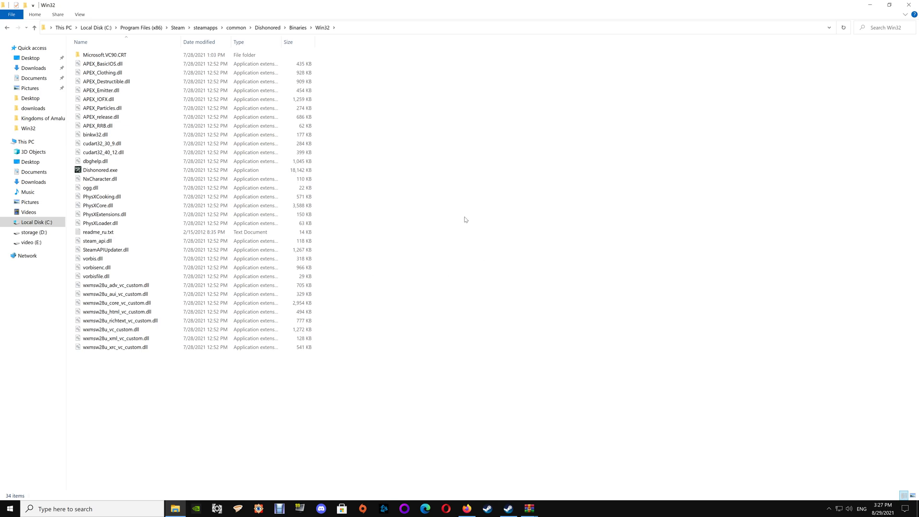
{"action": "mouse_move", "coordinate": [527, 510]}
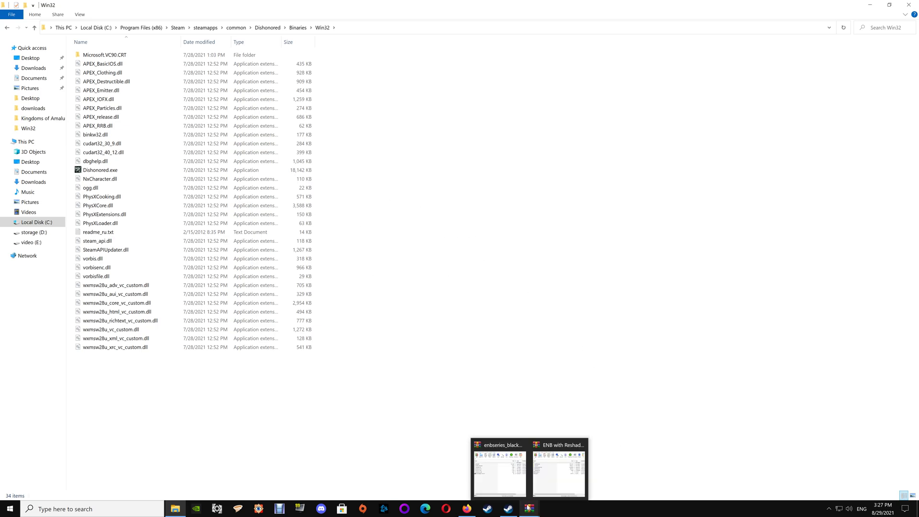
{"action": "left_click", "coordinate": [545, 475]}
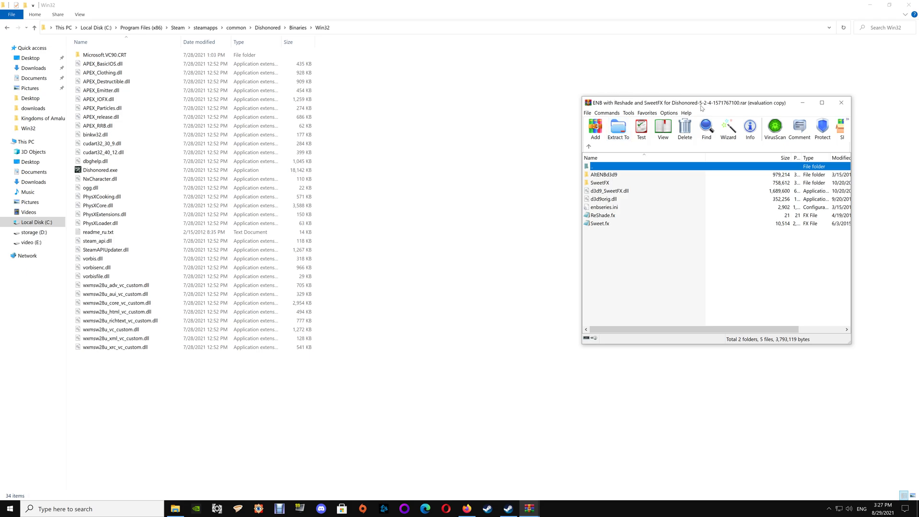
- Drag the SweetFX folder through Sweet.fx from WinRAR into the Win32 folder
{"action": "left_click_drag", "start_coordinate": [619, 237], "coordinate": [401, 207]}
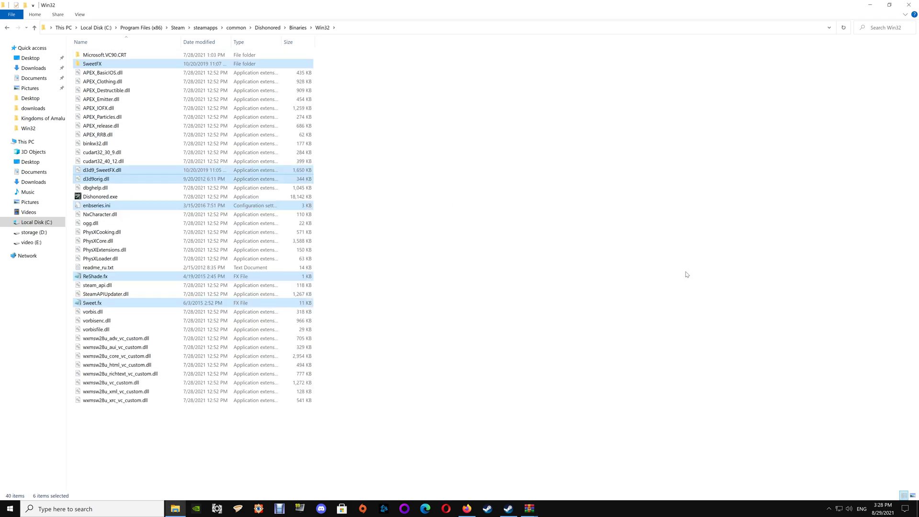
- Delete d3d9orig.dll from the Win32 folder
{"action": "left_click", "coordinate": [448, 151]}
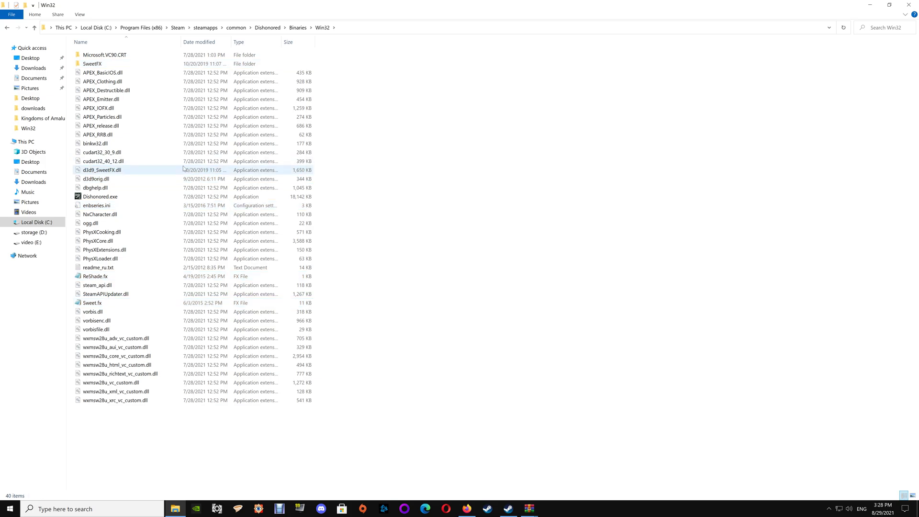
{"action": "left_click", "coordinate": [118, 181]}
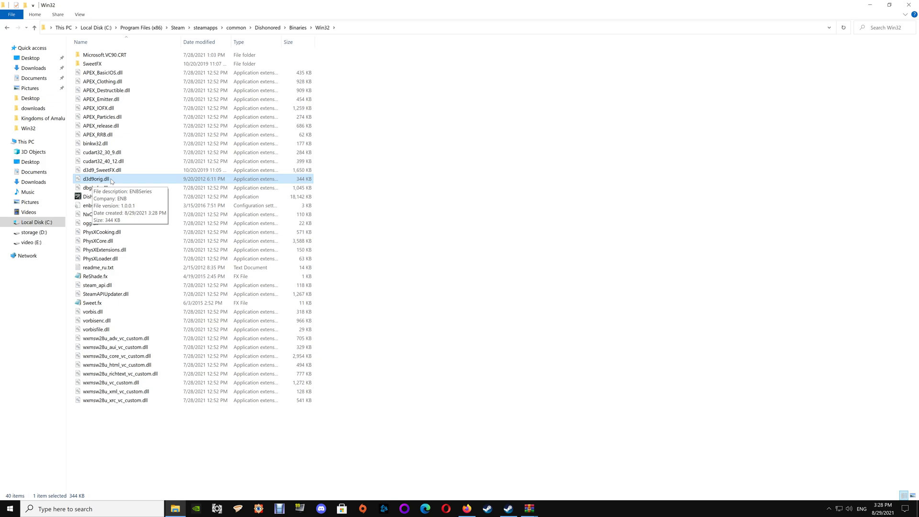
{"action": "key", "text": "Delete"}
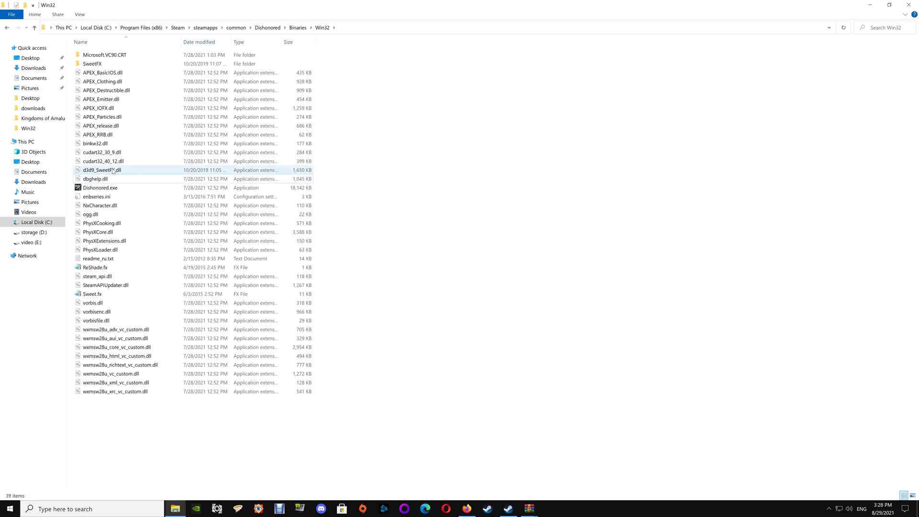
- Rename d3d9_SweetFX.dll to dxgi.dll
{"action": "left_click", "coordinate": [100, 172]}
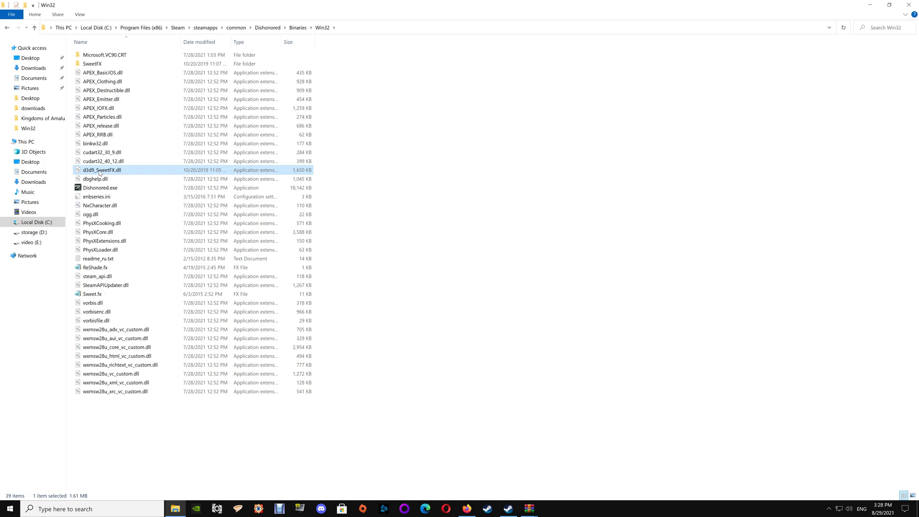
{"action": "key", "text": "F2"}
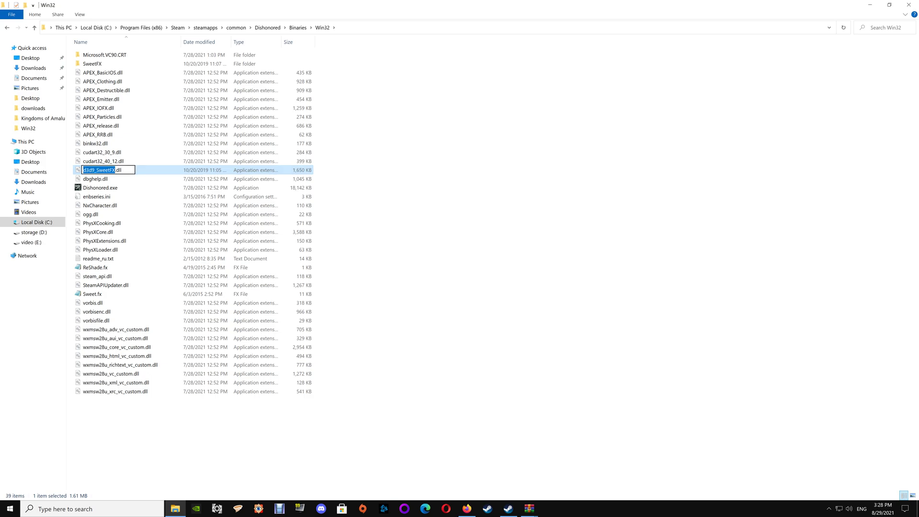
{"action": "type", "text": "dxgi"}
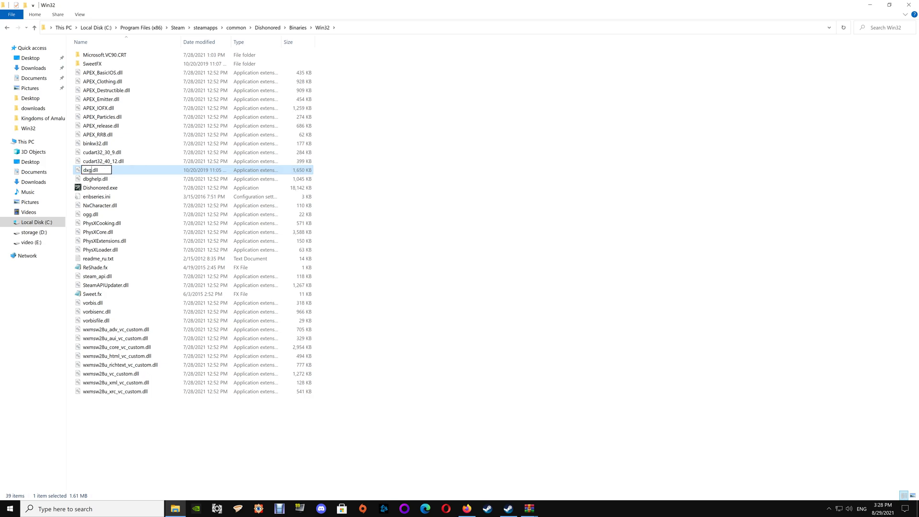
{"action": "key", "text": "Return"}
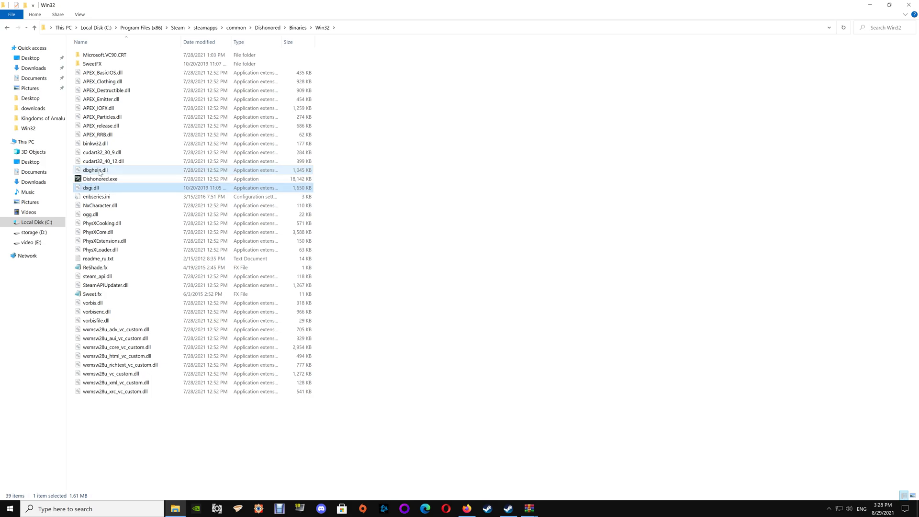
- Open enbseries.ini and change EnableProxyLibrary and InitProxyFunctions from 1 to 0
{"action": "double_click", "coordinate": [91, 198]}
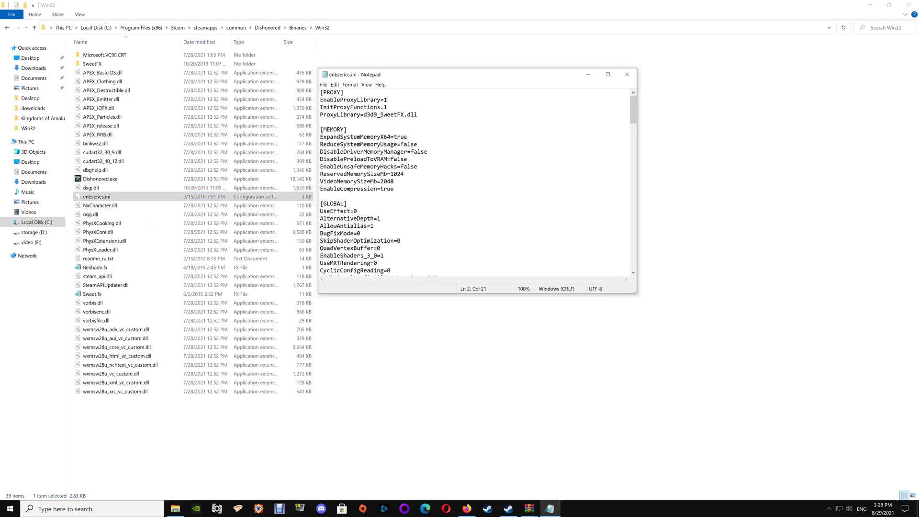
{"action": "key", "text": "shift+Left"}
{"action": "type", "text": "0"}
{"action": "key", "text": "shift+Left"}
{"action": "type", "text": "0"}
- Save enbseries.ini, then copy the seven Black Mesa ENB files into Win32, replacing enbseries.ini
{"action": "left_click", "coordinate": [627, 74]}
{"action": "left_click", "coordinate": [445, 269]}
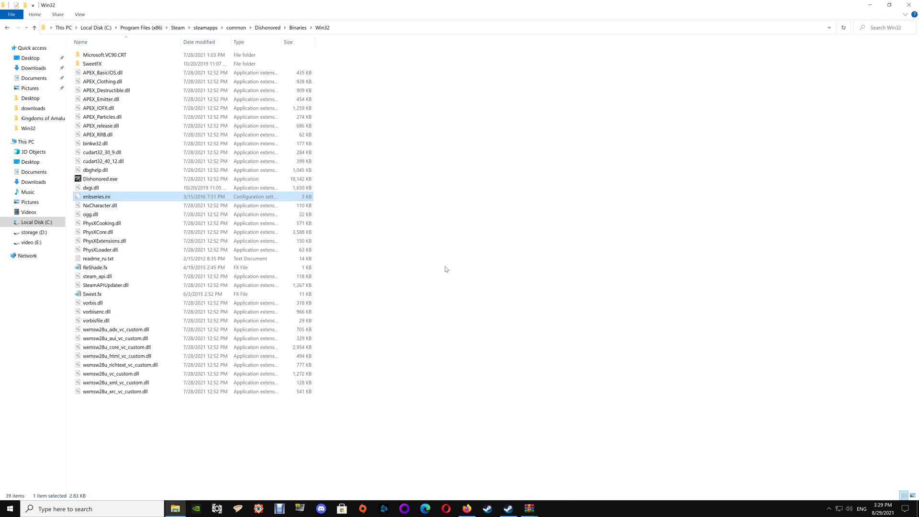
{"action": "mouse_move", "coordinate": [512, 510]}
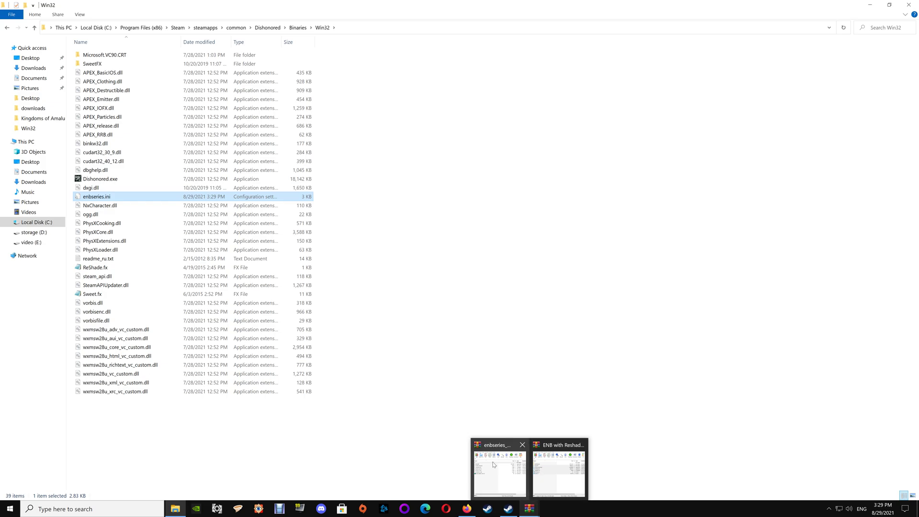
{"action": "left_click", "coordinate": [494, 464]}
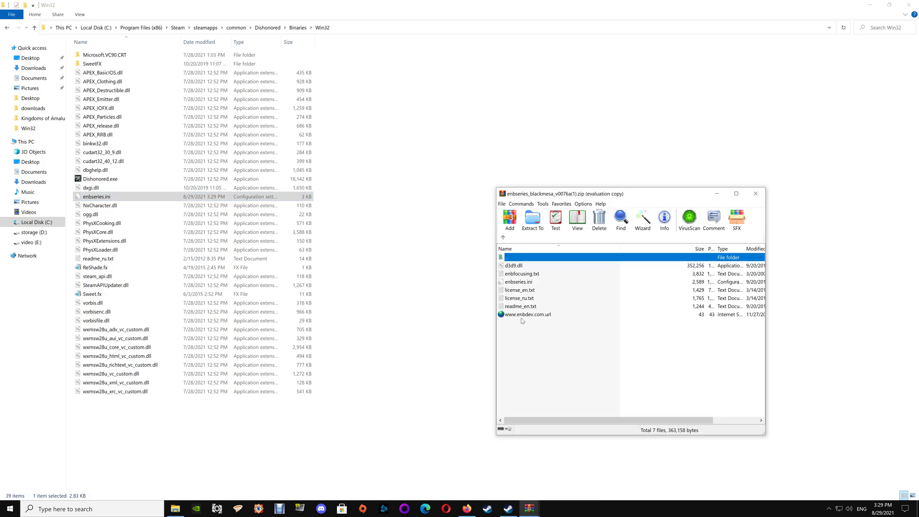
{"action": "left_click_drag", "start_coordinate": [527, 326], "coordinate": [375, 238]}
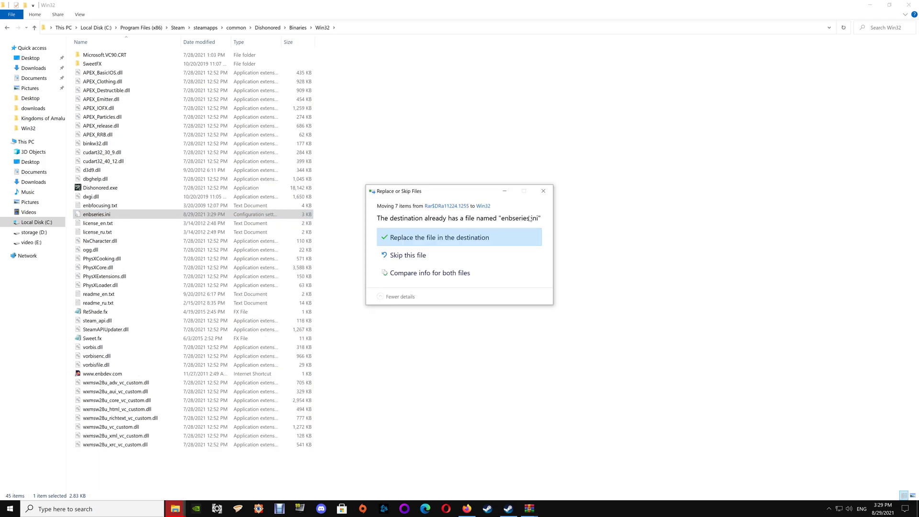
{"action": "left_click", "coordinate": [417, 256]}
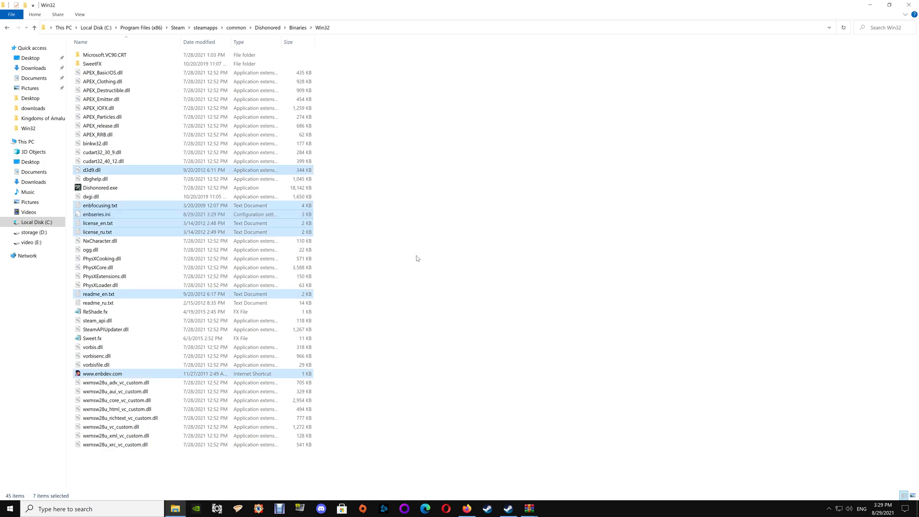
{"action": "left_click", "coordinate": [388, 238]}
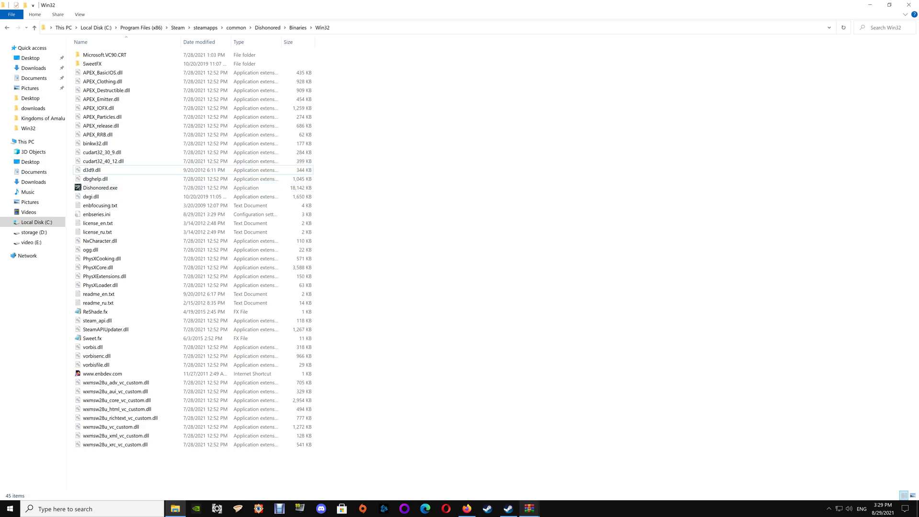
- Start Dishonored from the Steam mini library so it loads to its main menu
{"action": "left_click", "coordinate": [510, 513]}
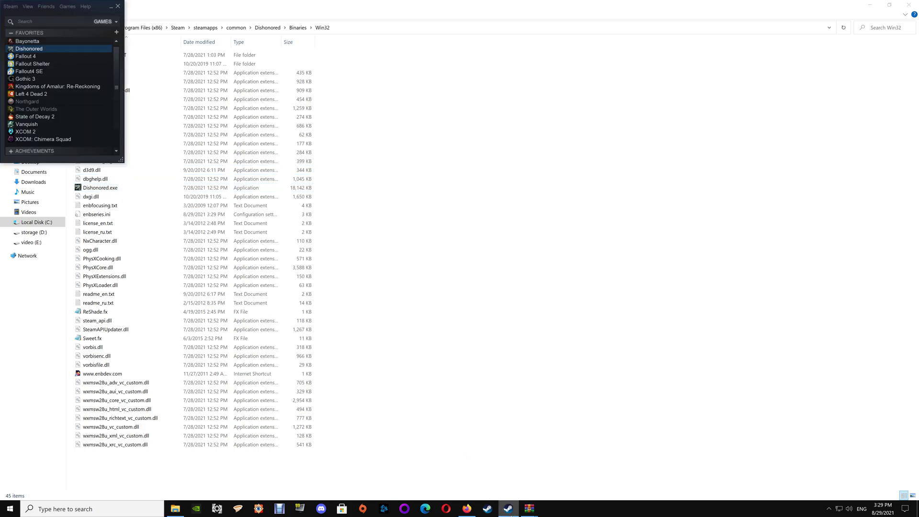
{"action": "double_click", "coordinate": [55, 49]}
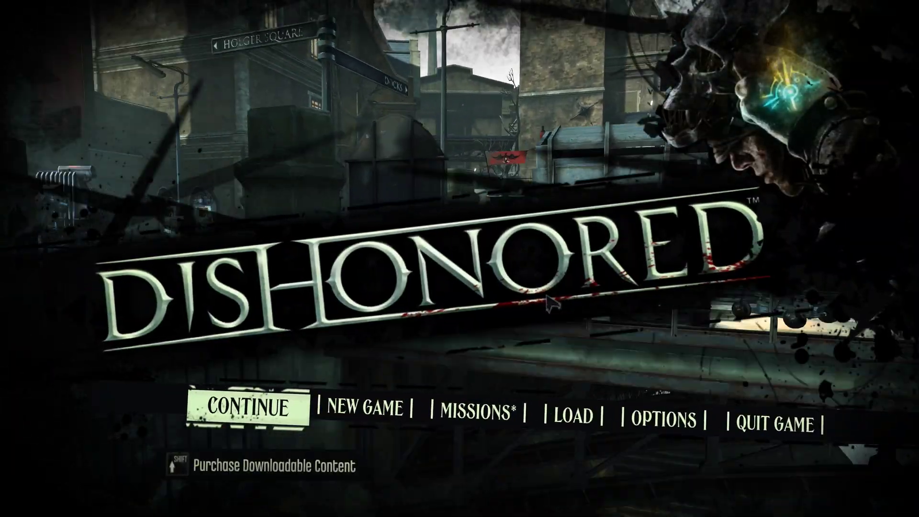
- Check the Anti-Aliasing Mode in Dishonored's graphics options, then back out and quit the game
{"action": "key", "text": "Right"}
{"action": "key", "text": "Right"}
{"action": "key", "text": "Right"}
{"action": "key", "text": "Right"}
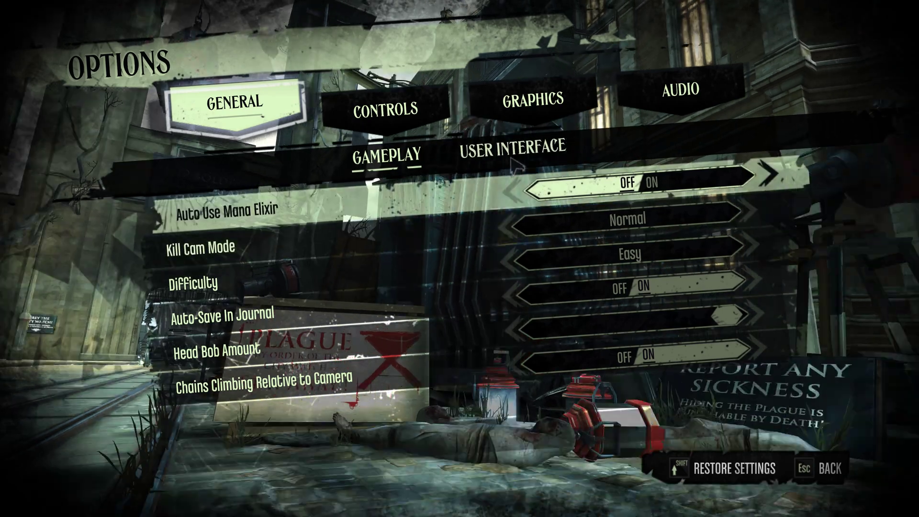
{"action": "left_click", "coordinate": [511, 117]}
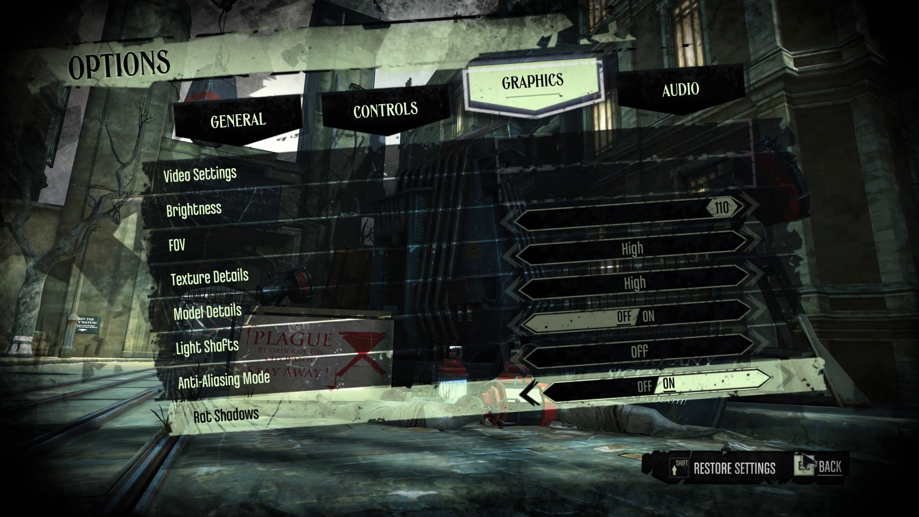
{"action": "left_click", "coordinate": [814, 466]}
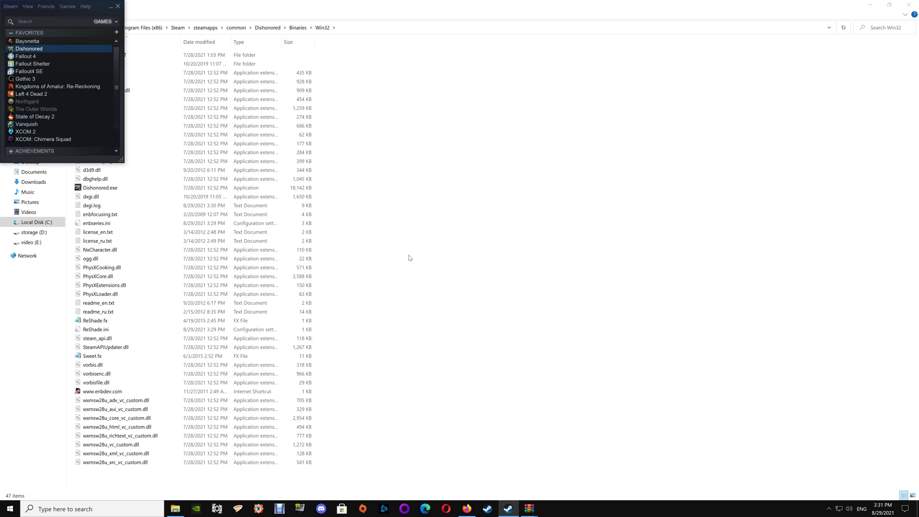
{"action": "left_click", "coordinate": [410, 258]}
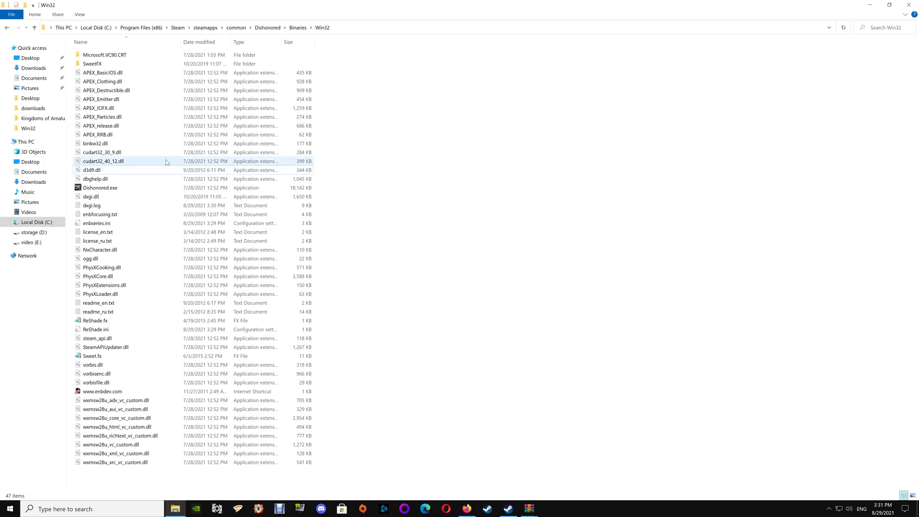
{"action": "double_click", "coordinate": [98, 66]}
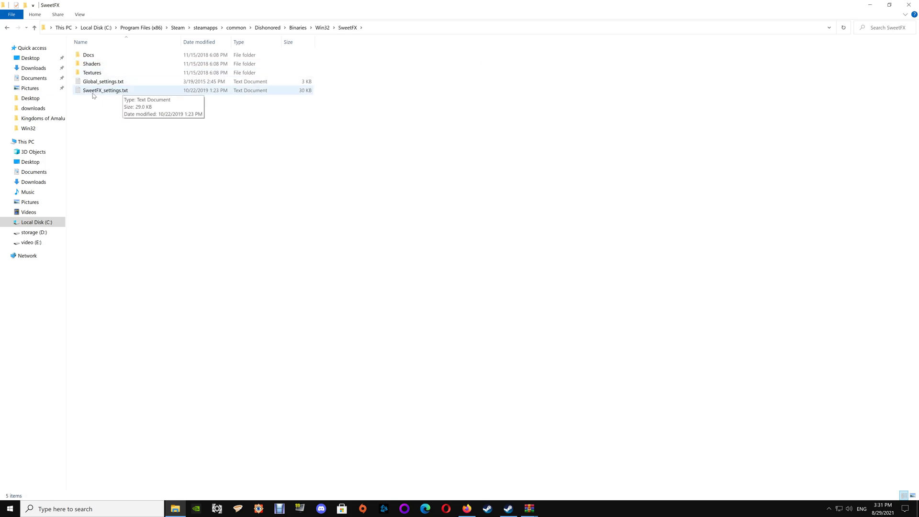
{"action": "double_click", "coordinate": [121, 92]}
{"action": "scroll", "coordinate": [474, 182], "scroll_direction": "down", "scroll_amount": 5}
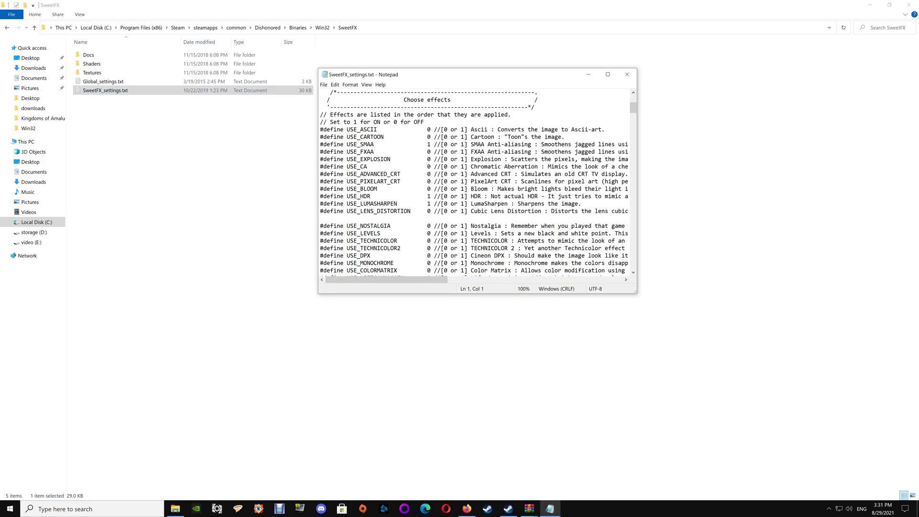
{"action": "left_click", "coordinate": [627, 75]}
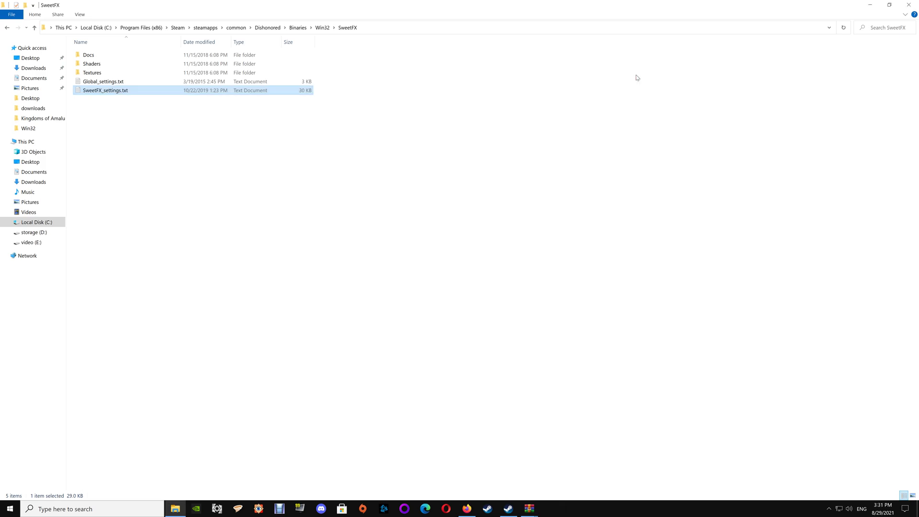
{"action": "left_click", "coordinate": [7, 28]}
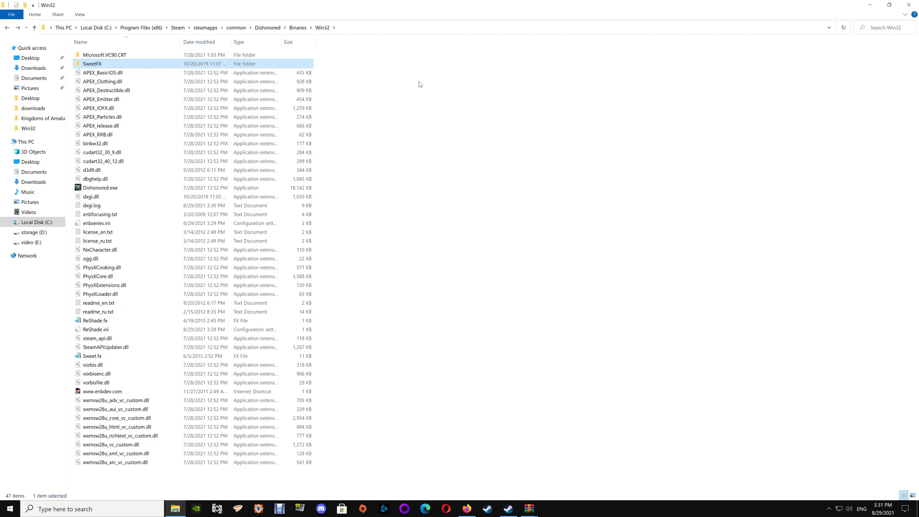
{"action": "double_click", "coordinate": [121, 65]}
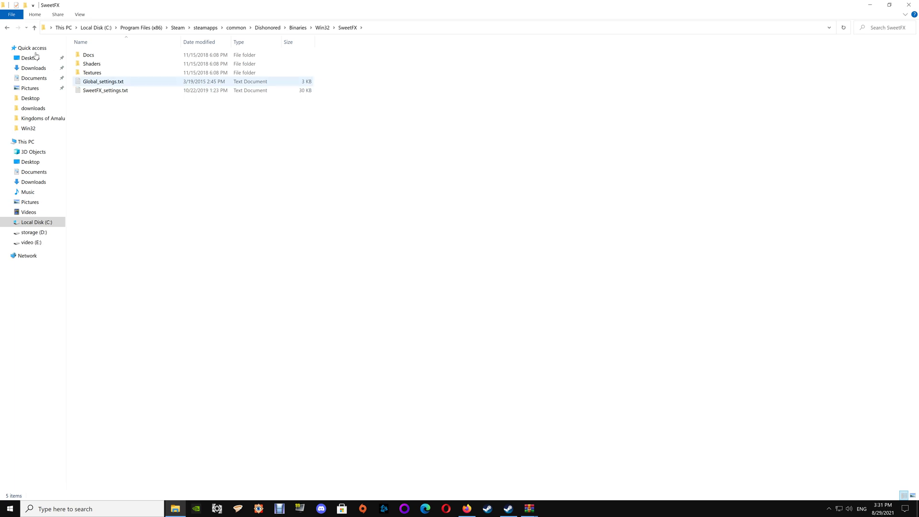
{"action": "left_click", "coordinate": [7, 28]}
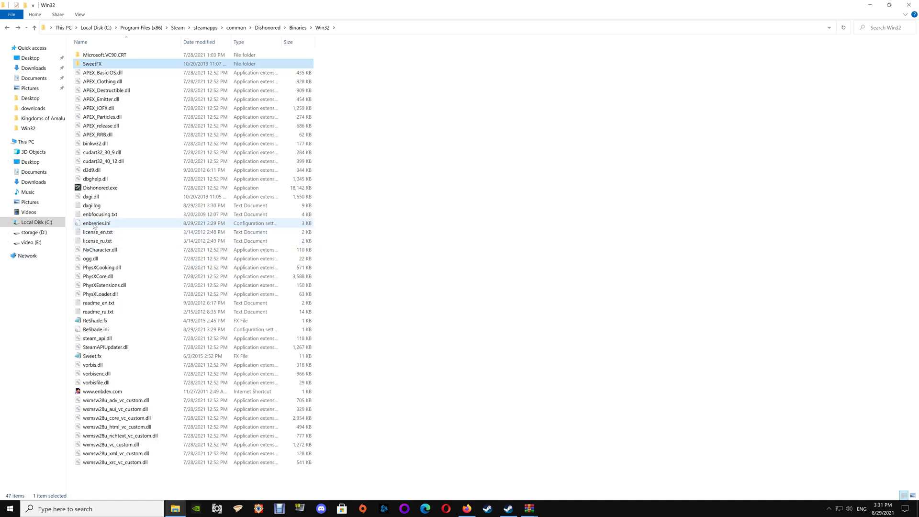
{"action": "double_click", "coordinate": [94, 225]}
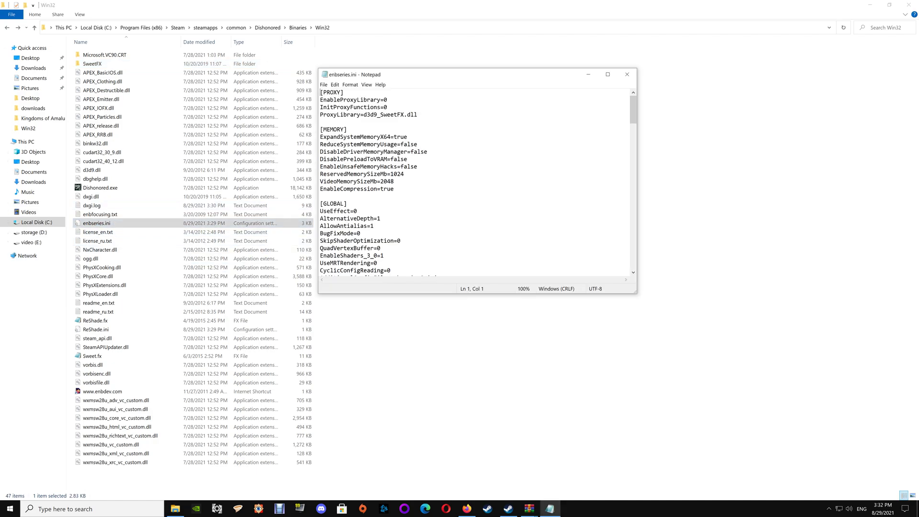
{"action": "scroll", "coordinate": [474, 182], "scroll_direction": "down", "scroll_amount": 4}
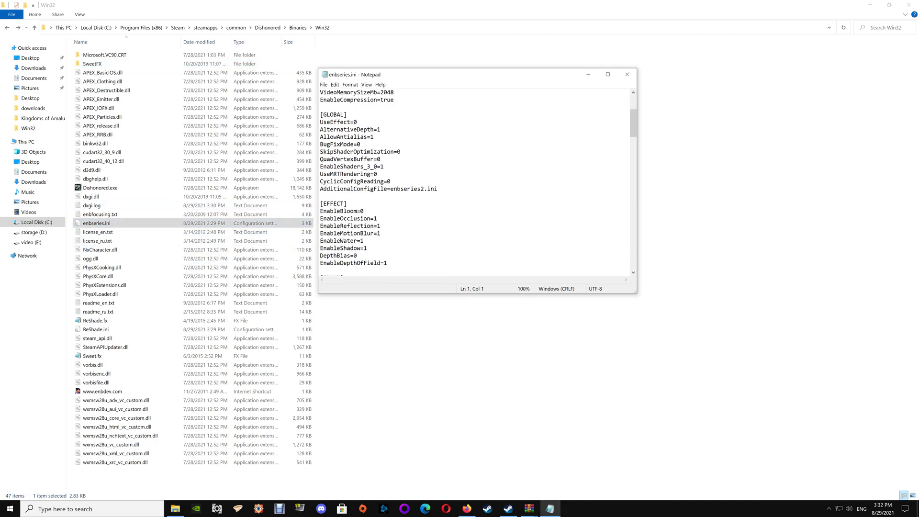
{"action": "left_click", "coordinate": [628, 75]}
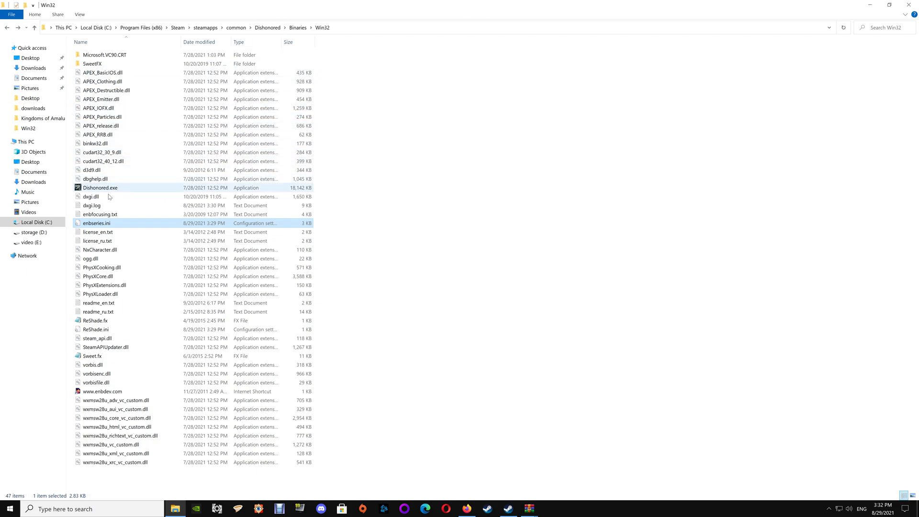
- Check dxgi.dll's tooltip, then return to the Nexus Mods ENB and ReShade page in Firefox
{"action": "mouse_move", "coordinate": [109, 200]}
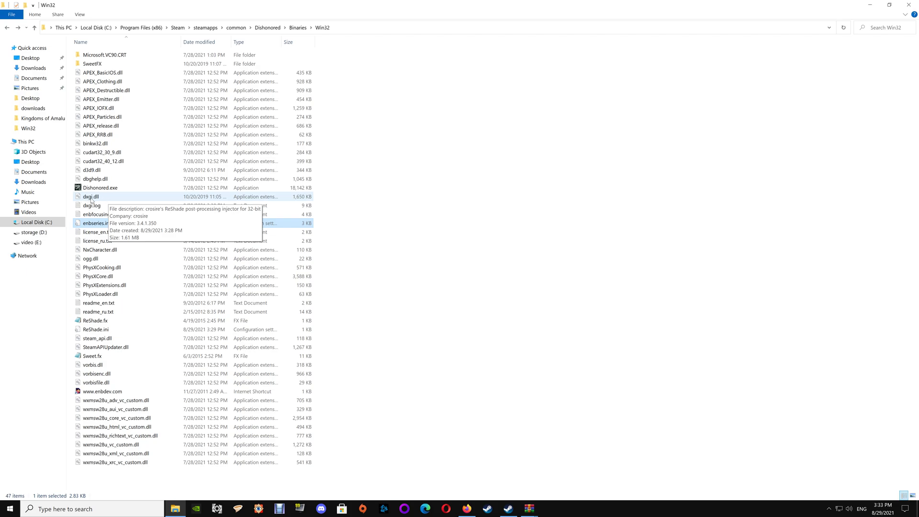
{"action": "mouse_move", "coordinate": [515, 511]}
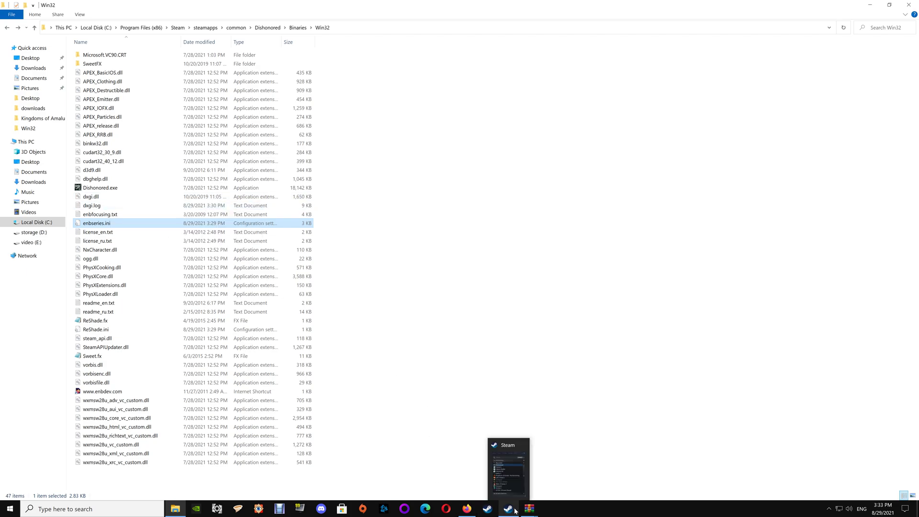
{"action": "left_click", "coordinate": [467, 508]}
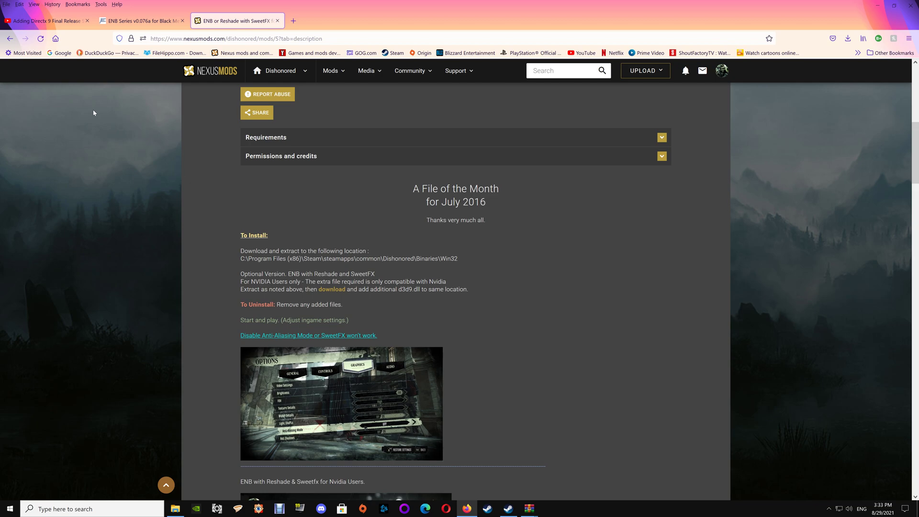
- Switch to the YouTube tab with 'Adding Directx 9 Final Release Support to Windows10'
{"action": "left_click", "coordinate": [35, 21]}
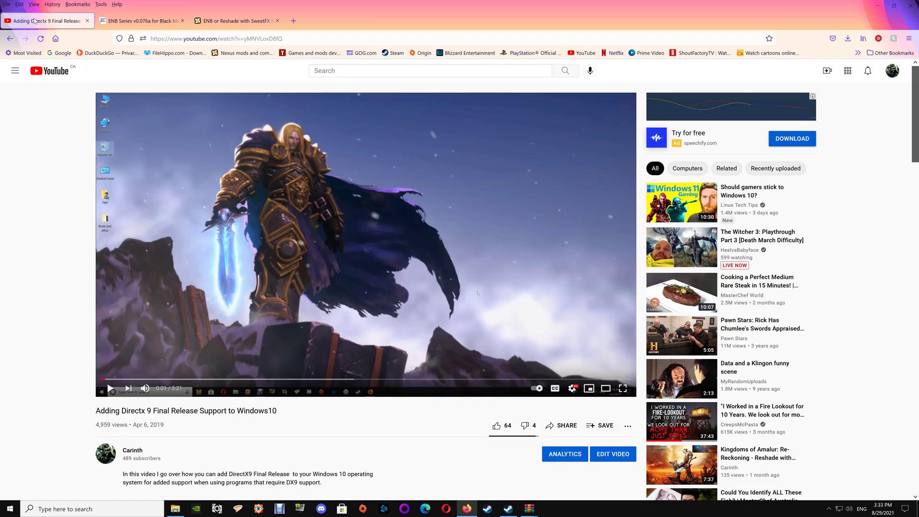